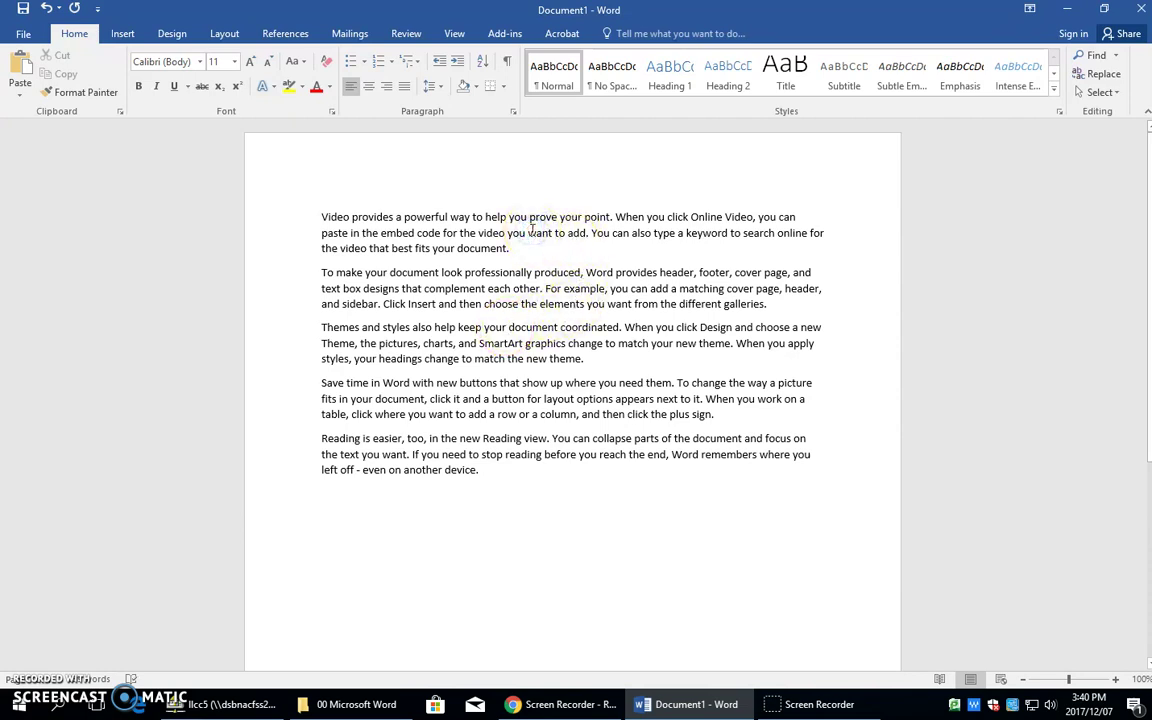
Delete the words 'want', 'to' and 'add' from the first paragraph's second line
double_click(530, 232)
key(Delete)
double_click(534, 232)
key(Delete)
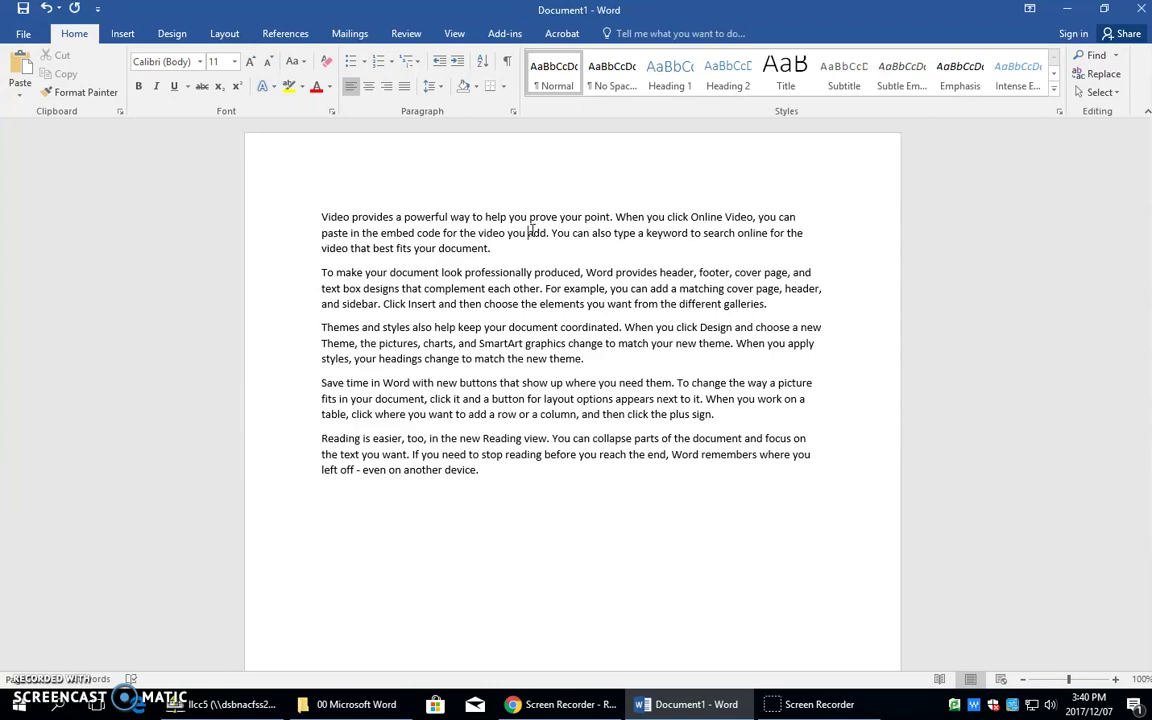
double_click(531, 232)
key(Delete)
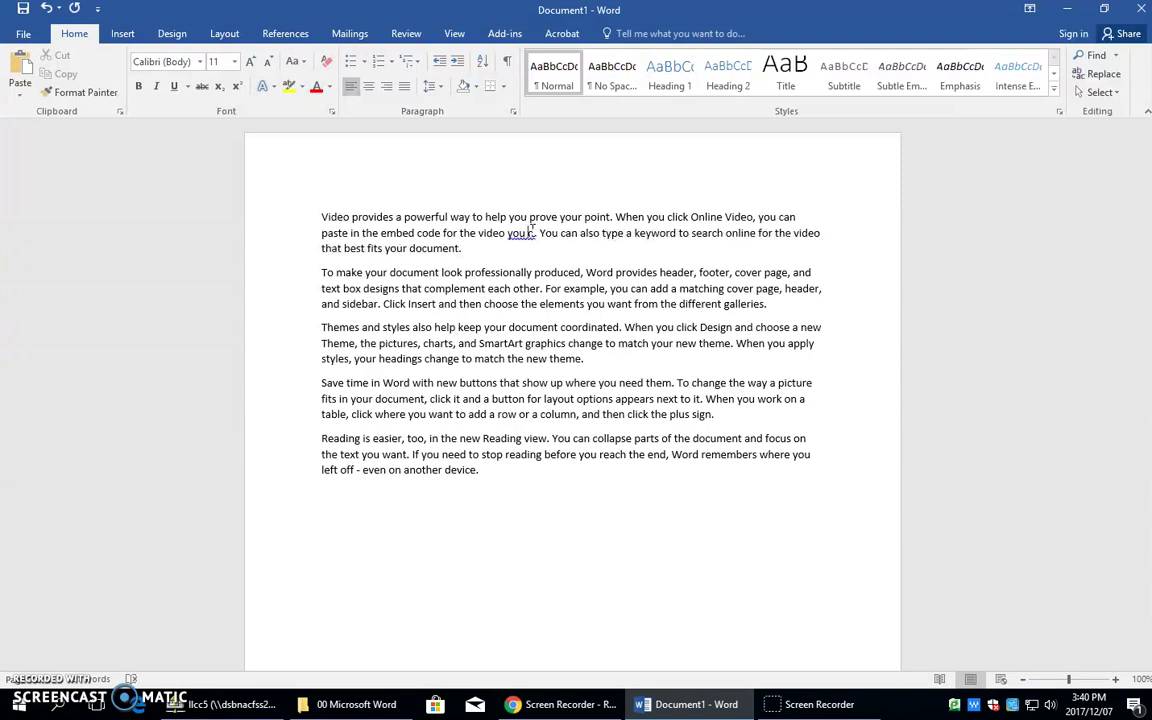
Backspace the stray letters so the line reads 'embed code for d.', with the cursor before 'type'
key(BackSpace)
key(BackSpace)
key(BackSpace)
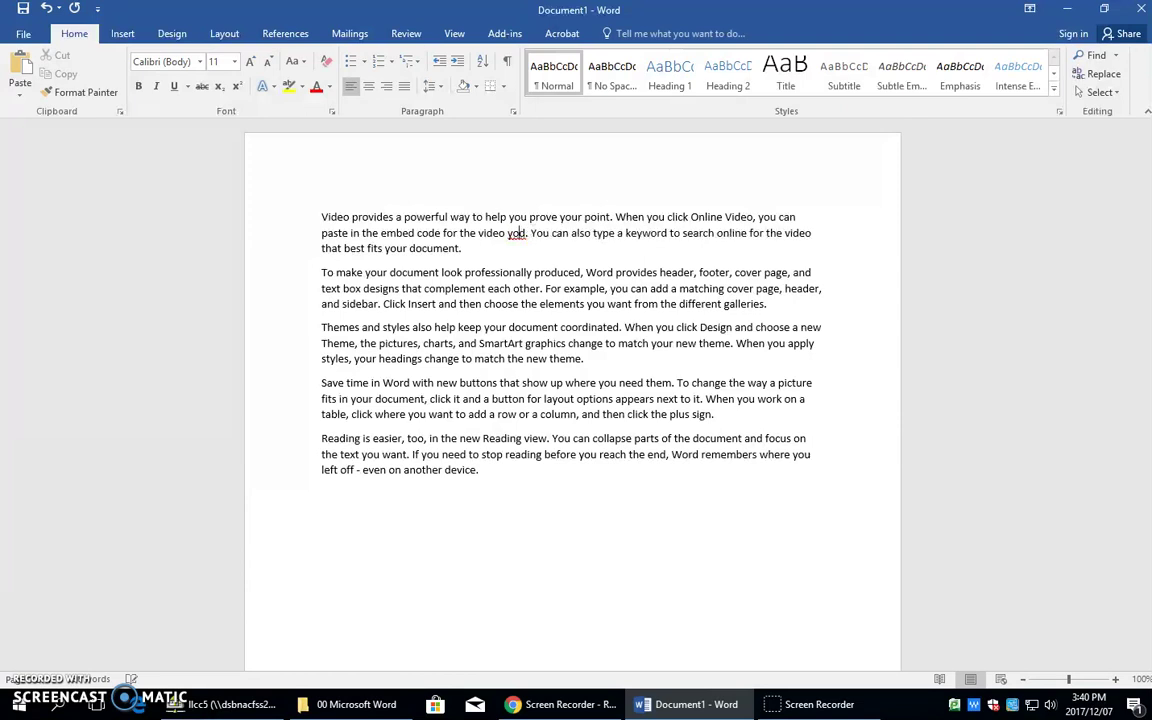
key(BackSpace)
key(BackSpace)
key(BackSpace)
key(BackSpace)
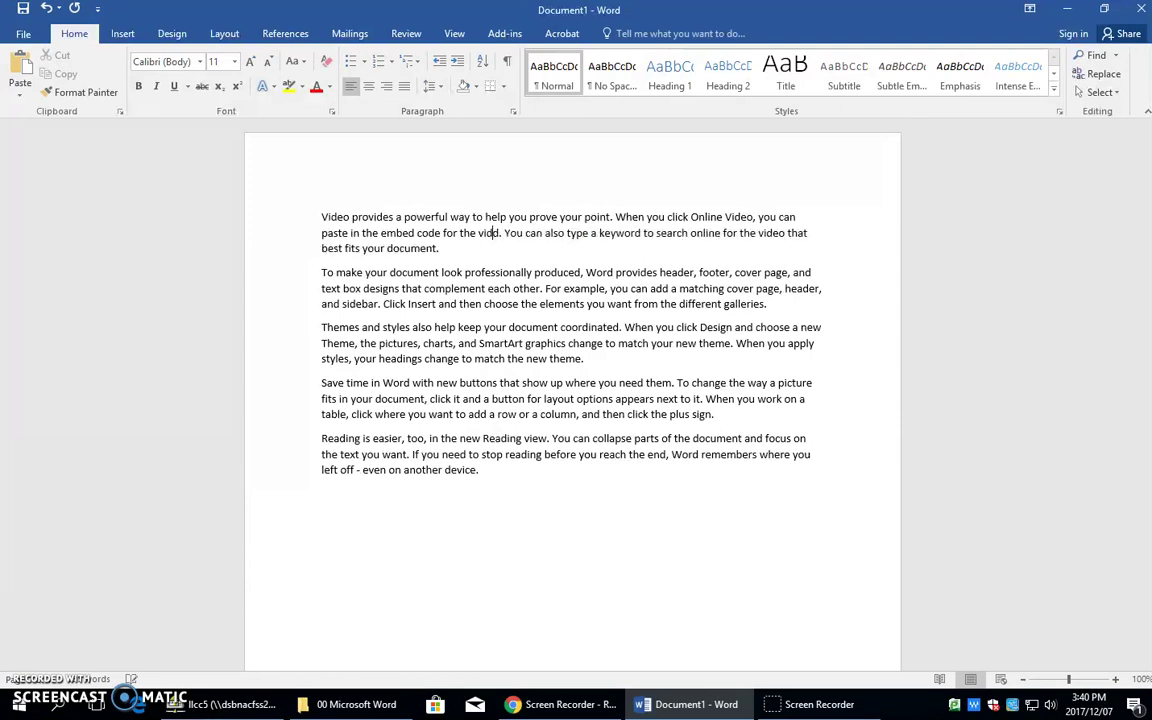
key(BackSpace)
key(BackSpace)
key(BackSpace)
key(BackSpace)
key(BackSpace)
key(BackSpace)
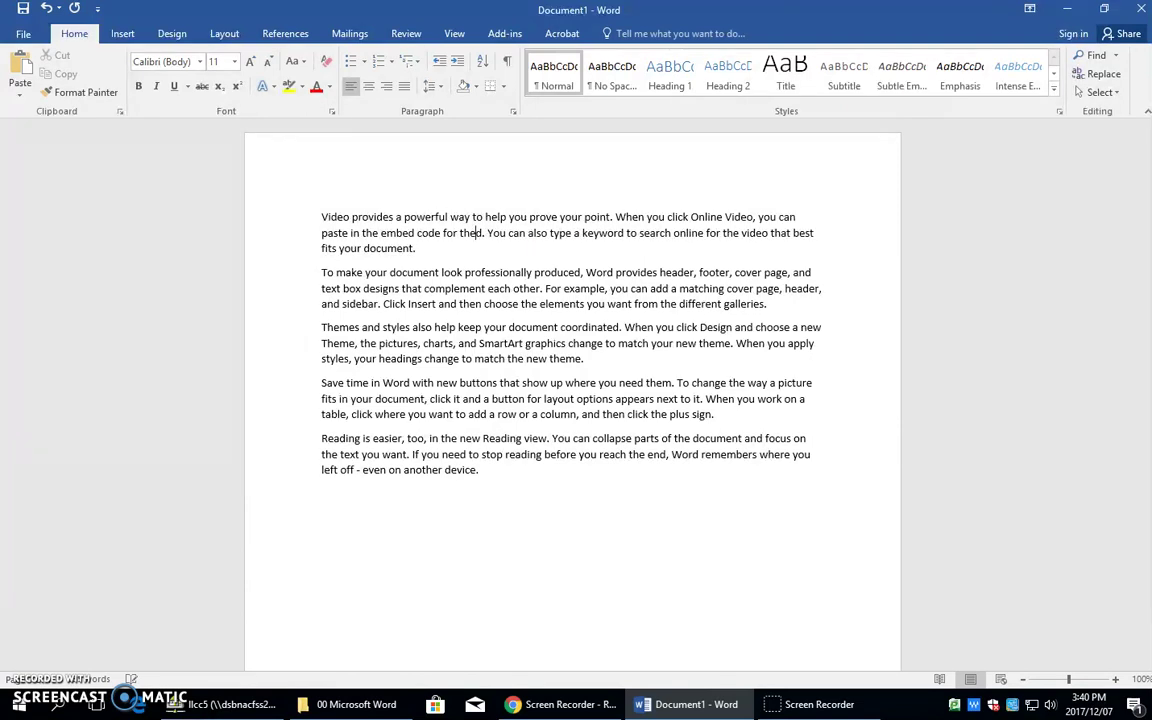
key(BackSpace)
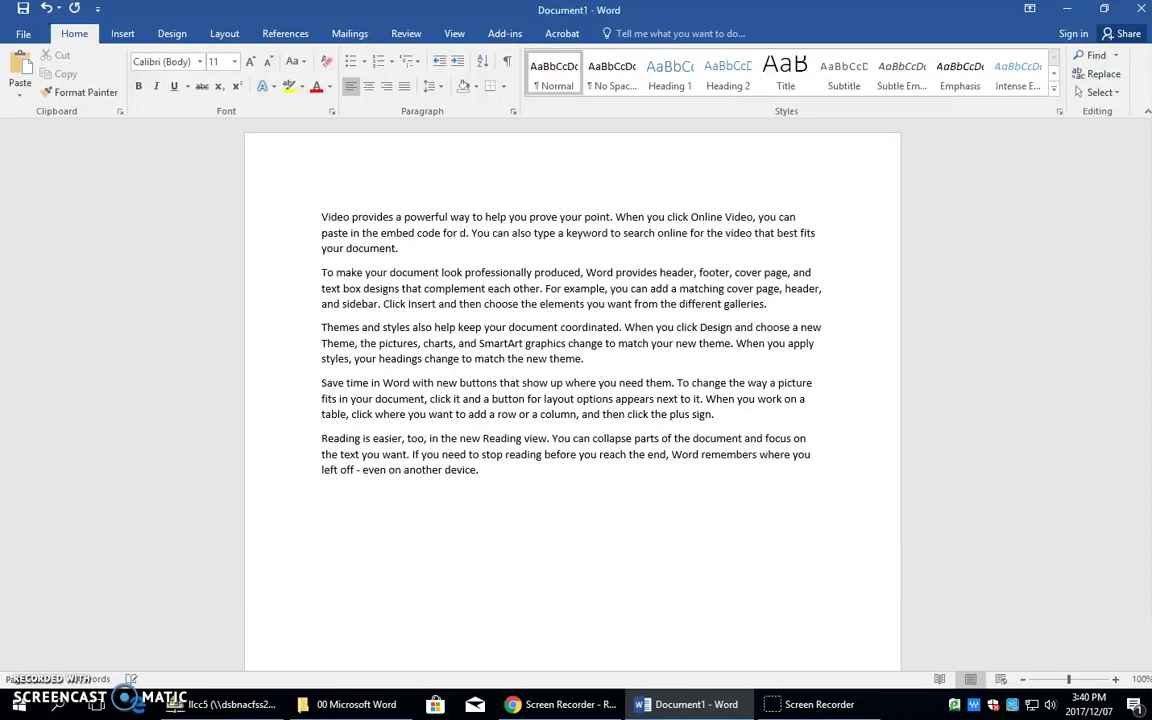
click(535, 230)
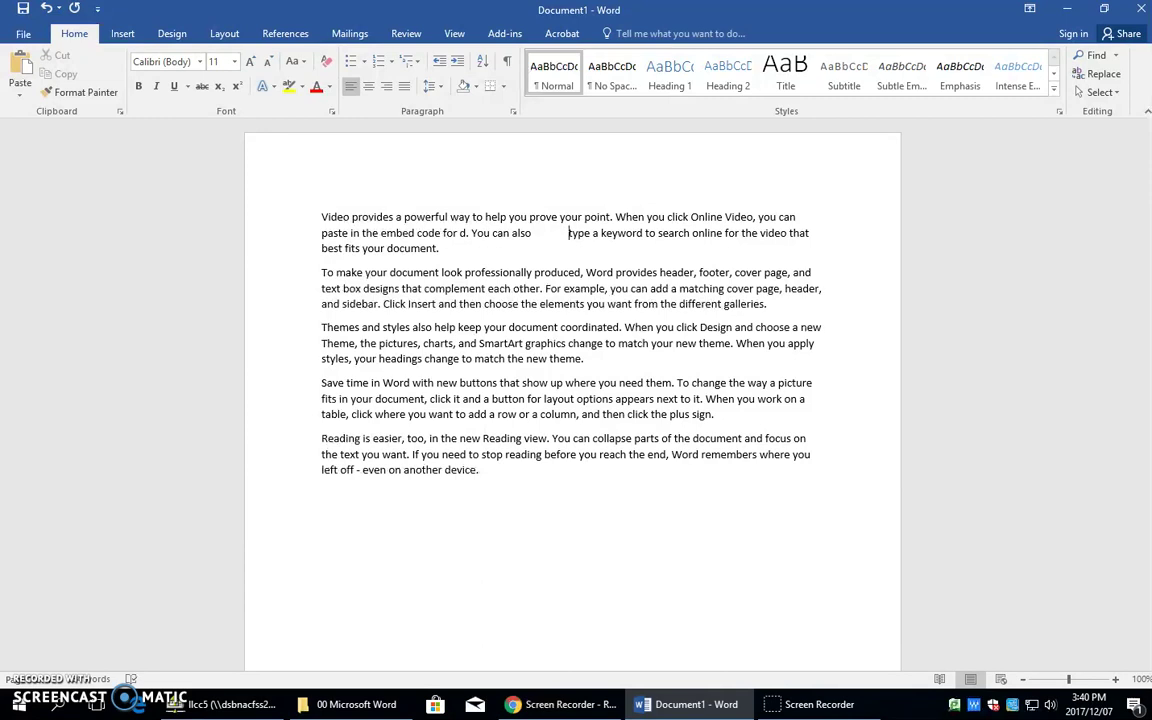
Show formatting marks, then select the tab gap after 'also' and the pilcrow to inspect them
click(508, 64)
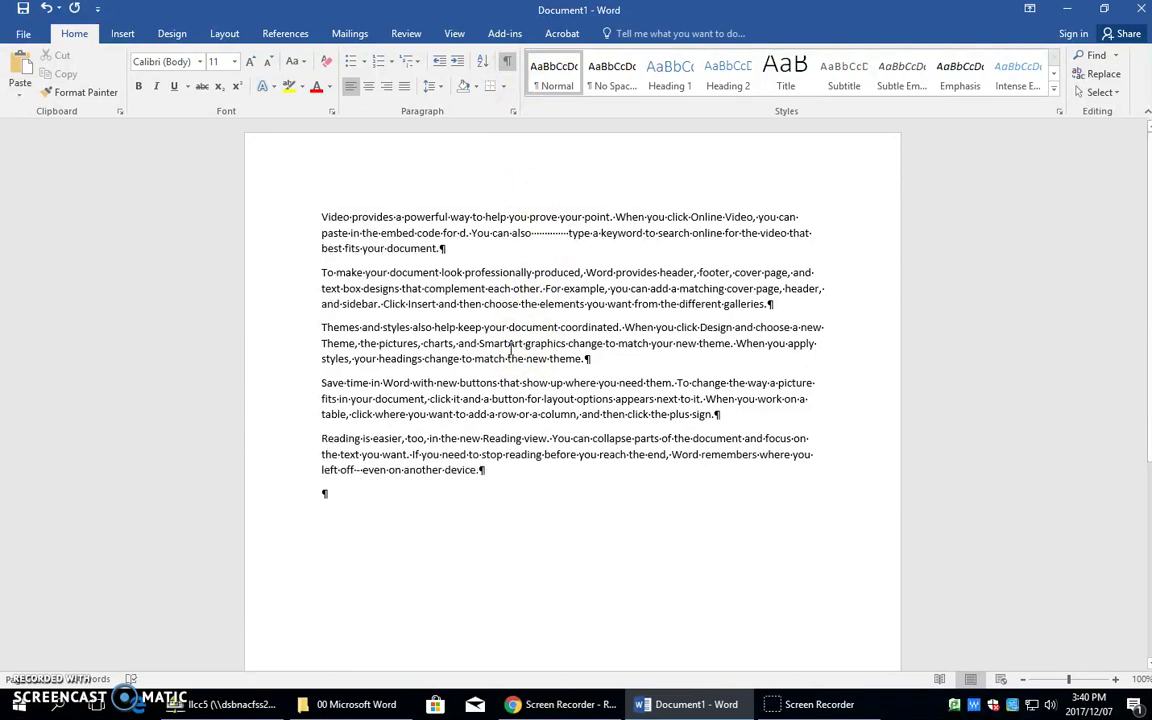
scroll(510, 348, up, 9)
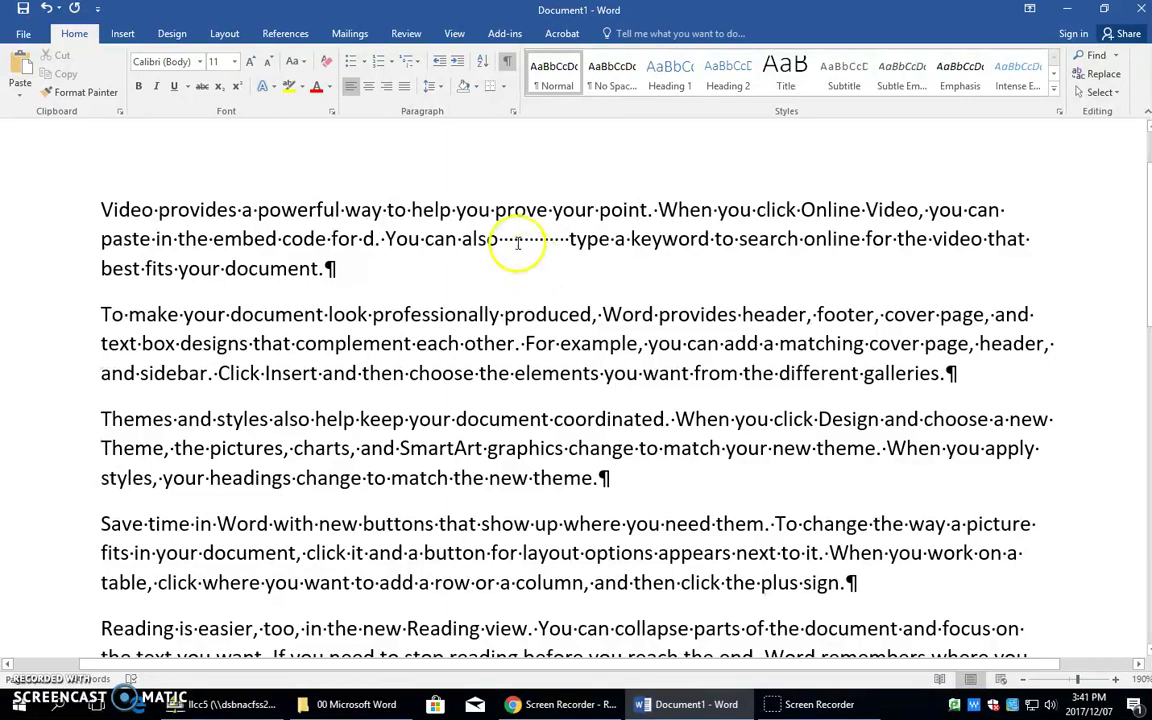
drag(498, 240, 568, 240)
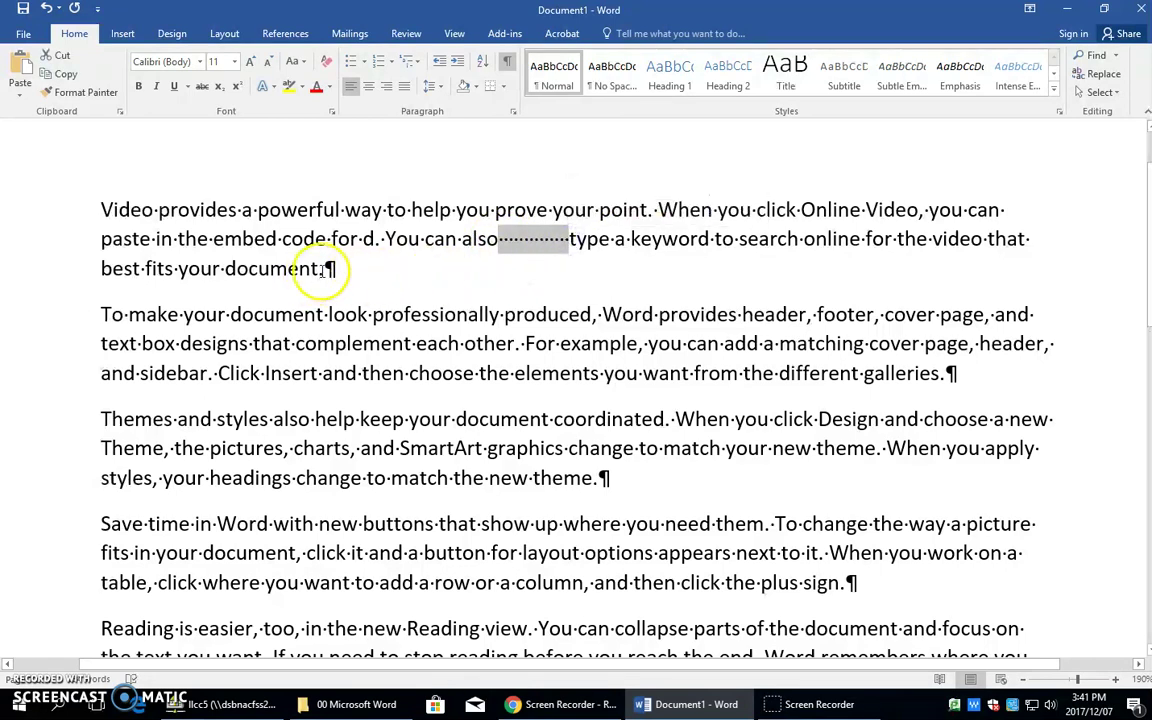
drag(322, 268, 337, 274)
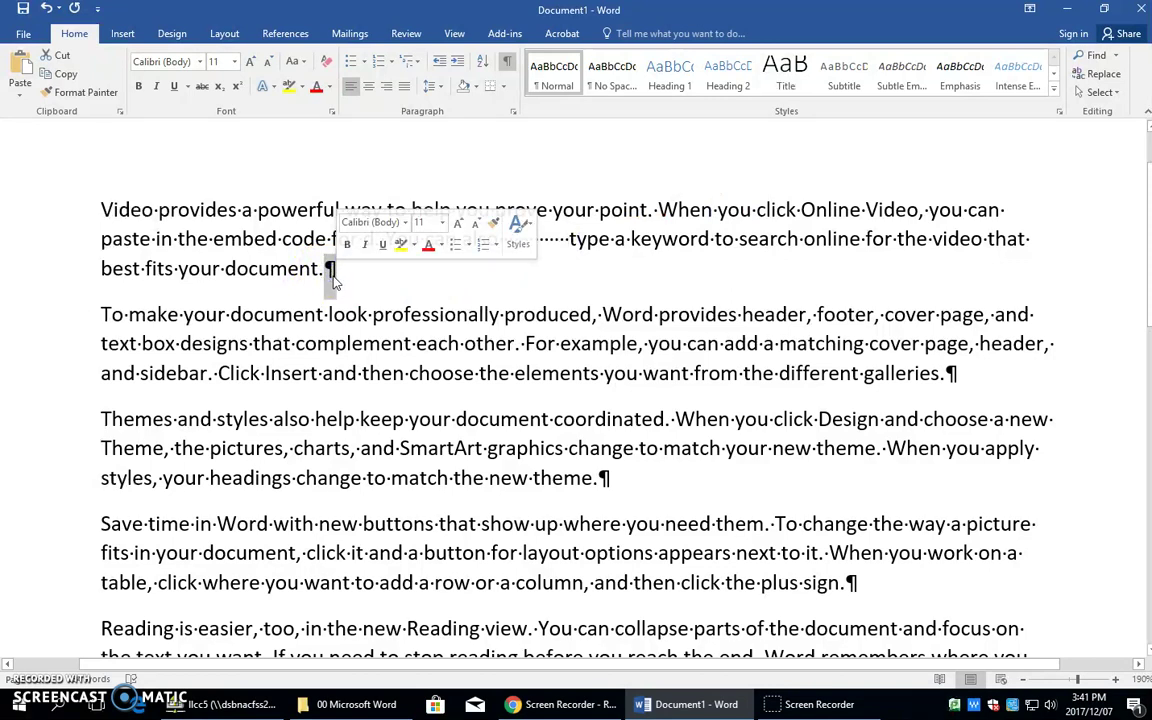
click(332, 270)
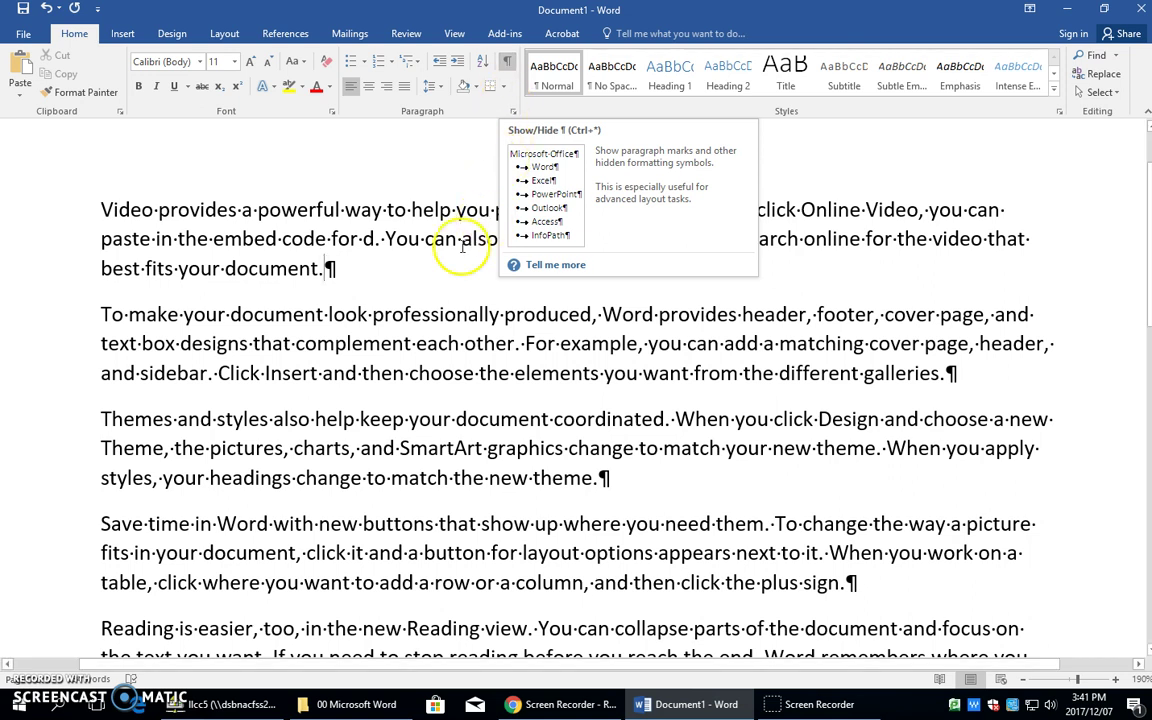
drag(499, 236, 560, 237)
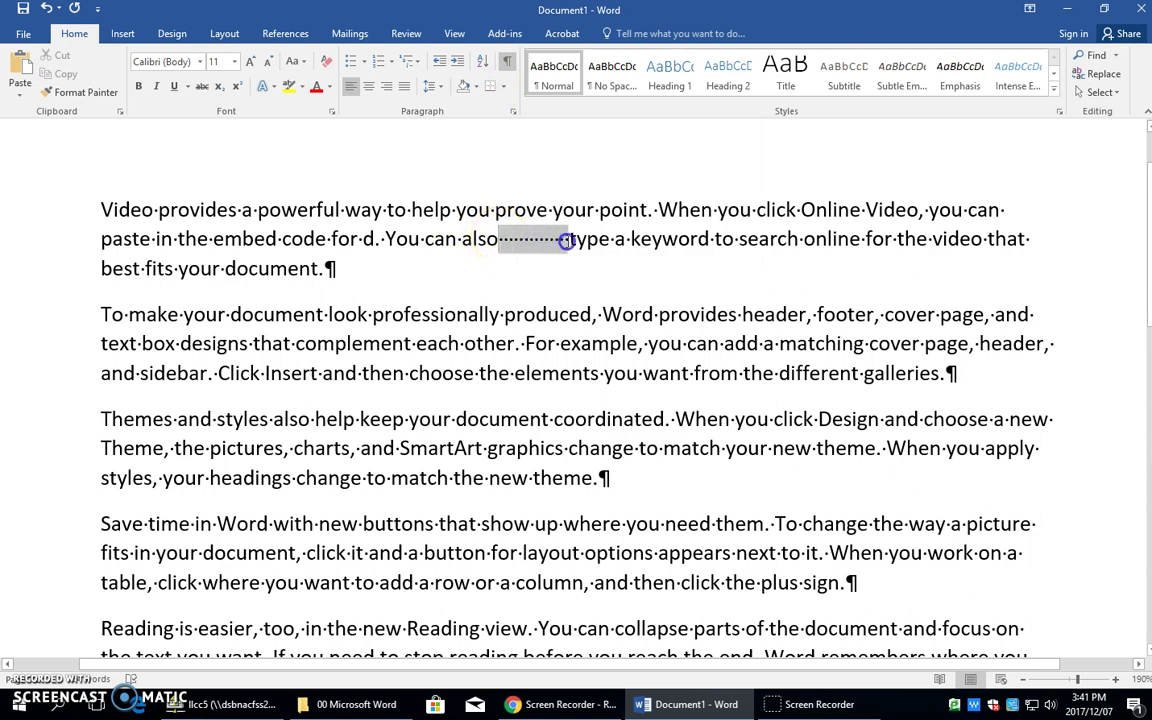
click(517, 312)
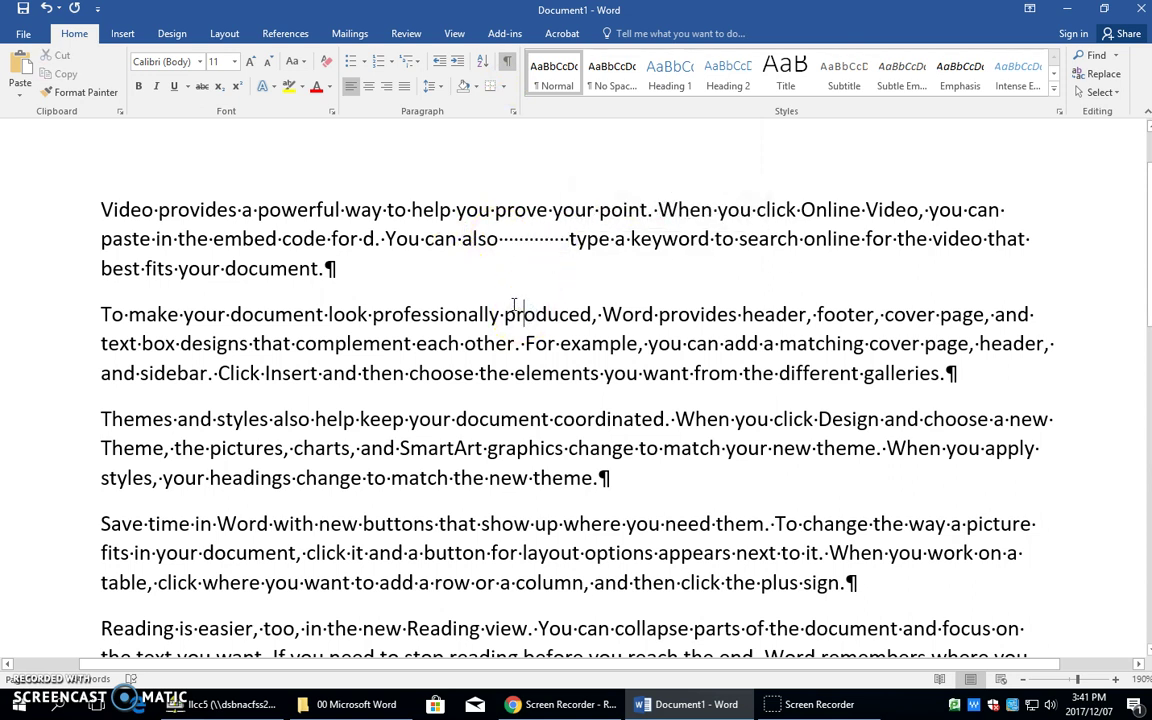
click(545, 313)
key(Home)
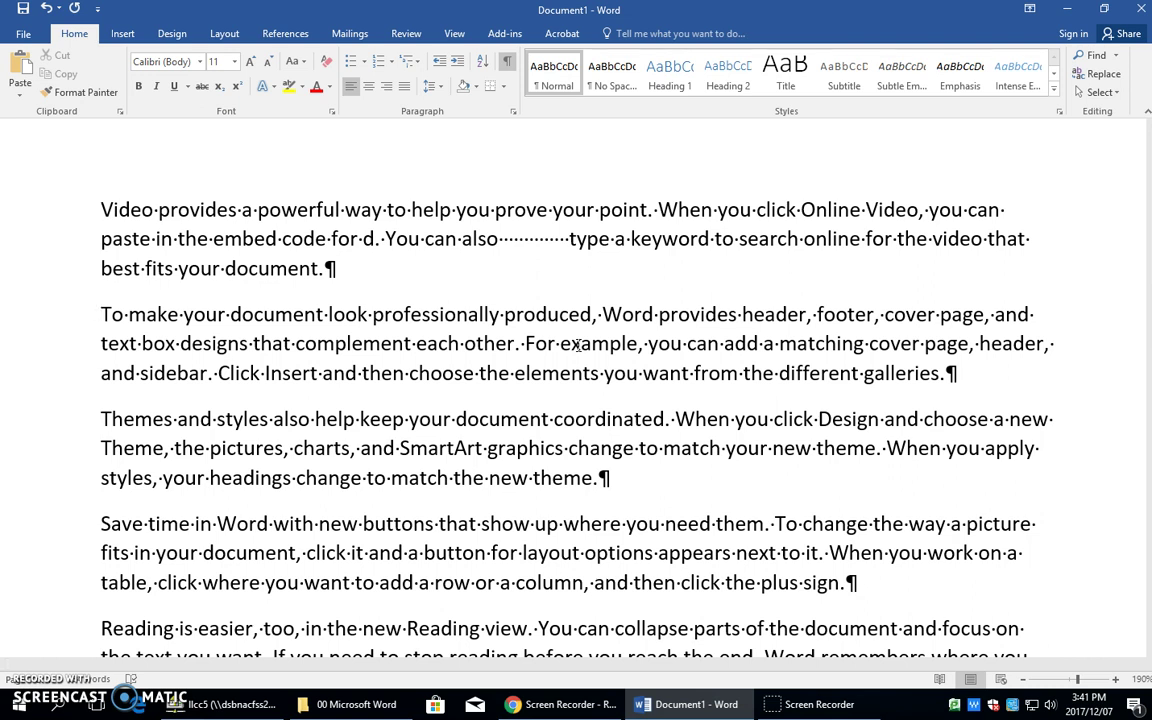
click(525, 344)
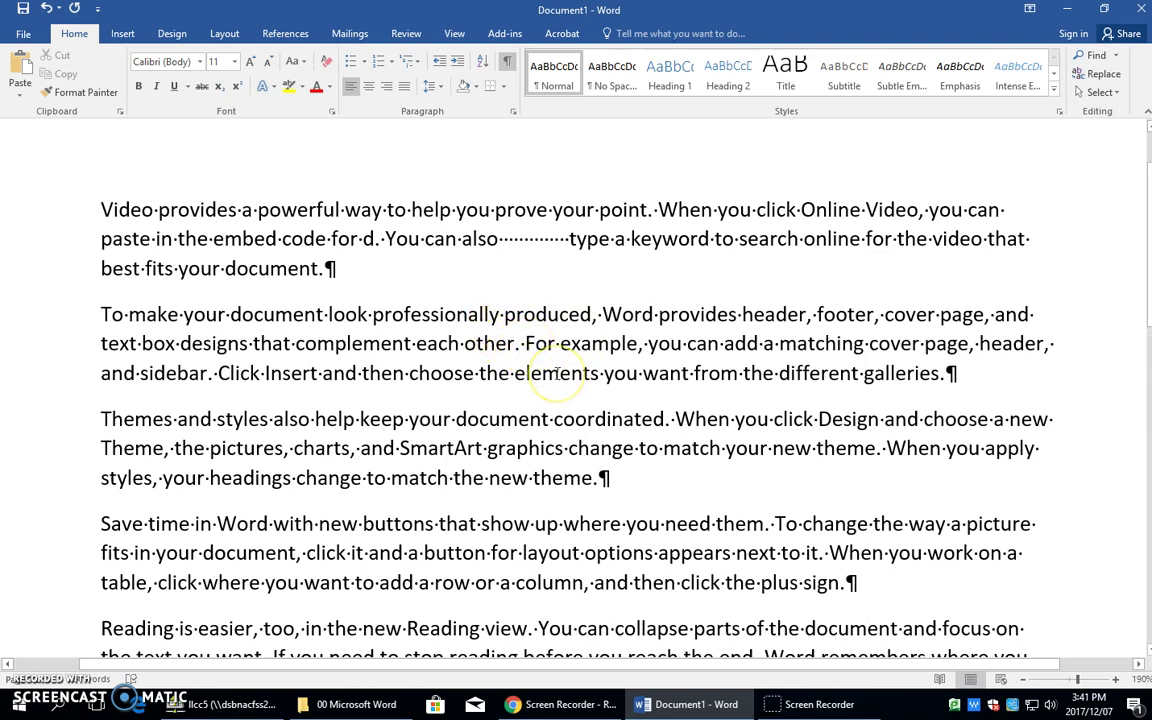
key(Home)
drag(128, 344, 99, 344)
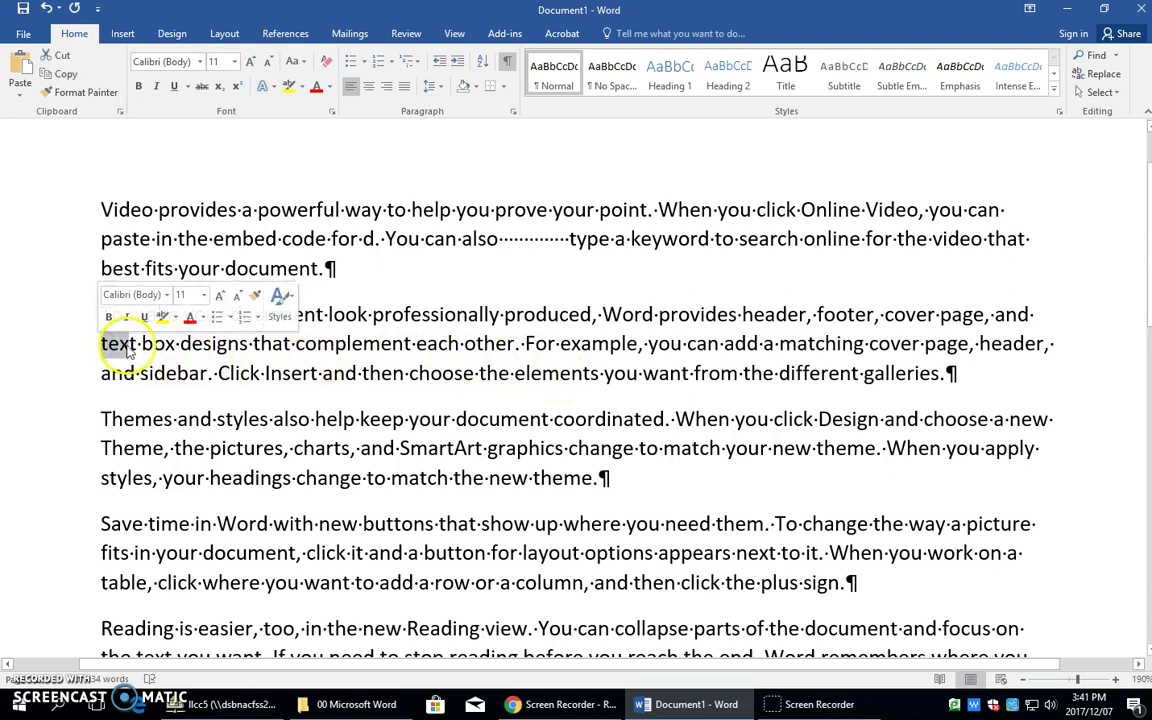
click(101, 345)
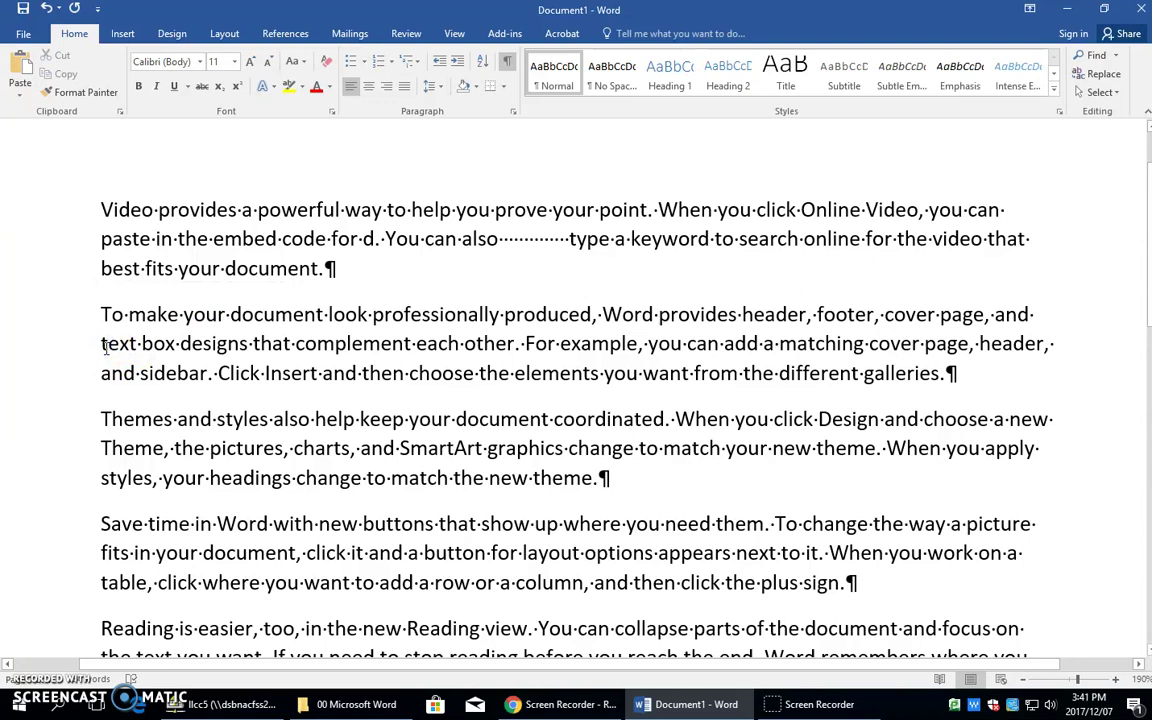
click(484, 343)
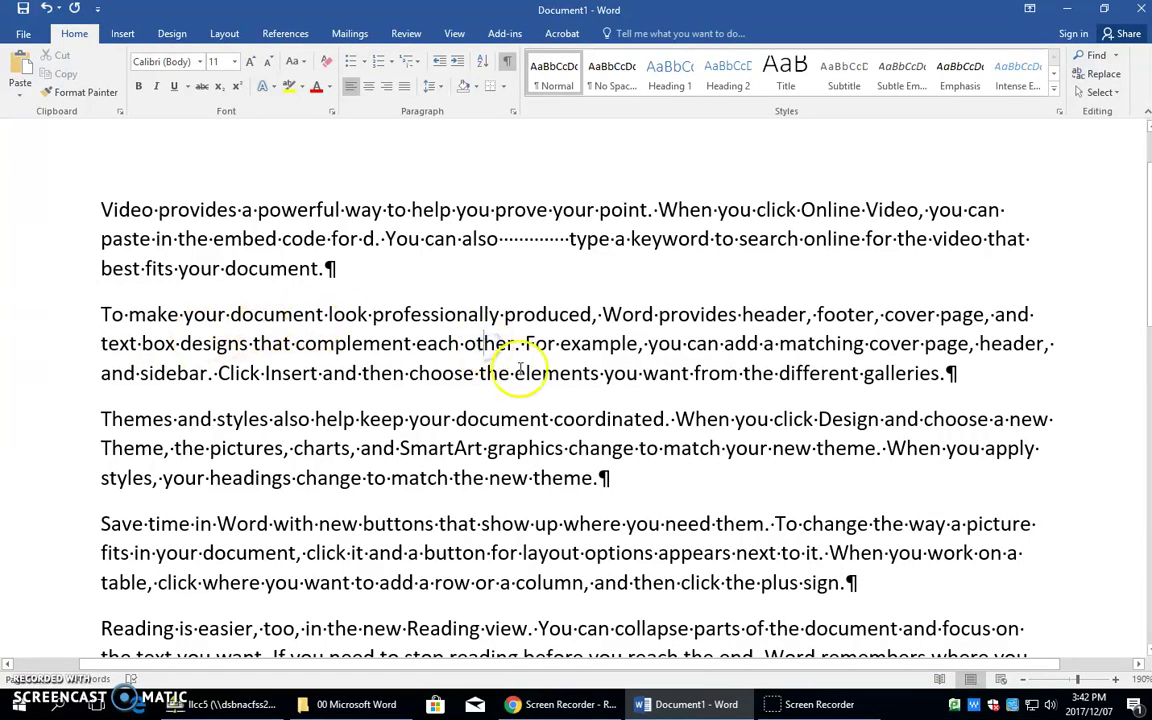
click(506, 62)
click(484, 345)
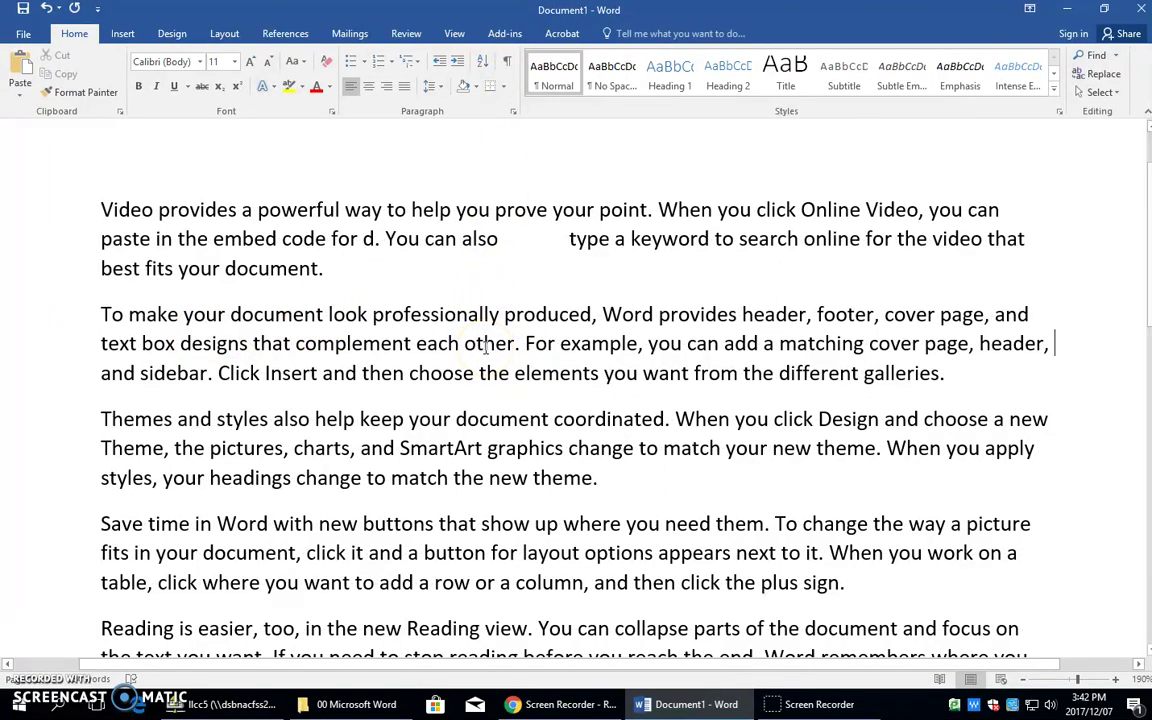
click(1059, 348)
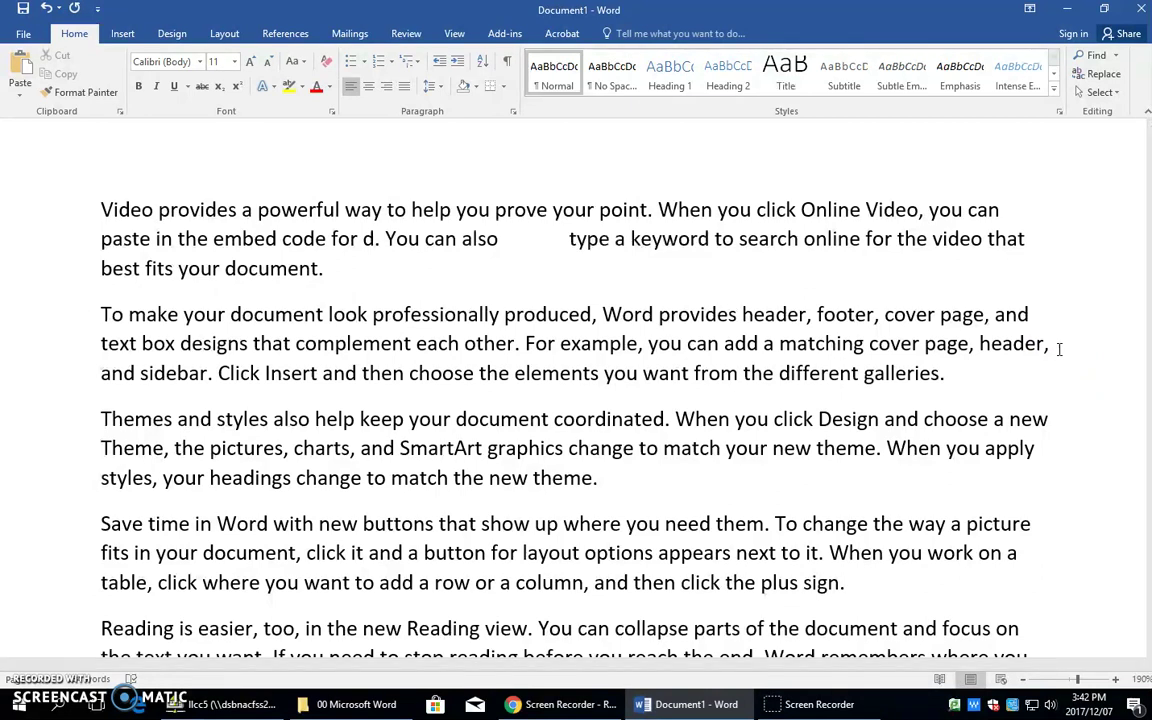
click(556, 580)
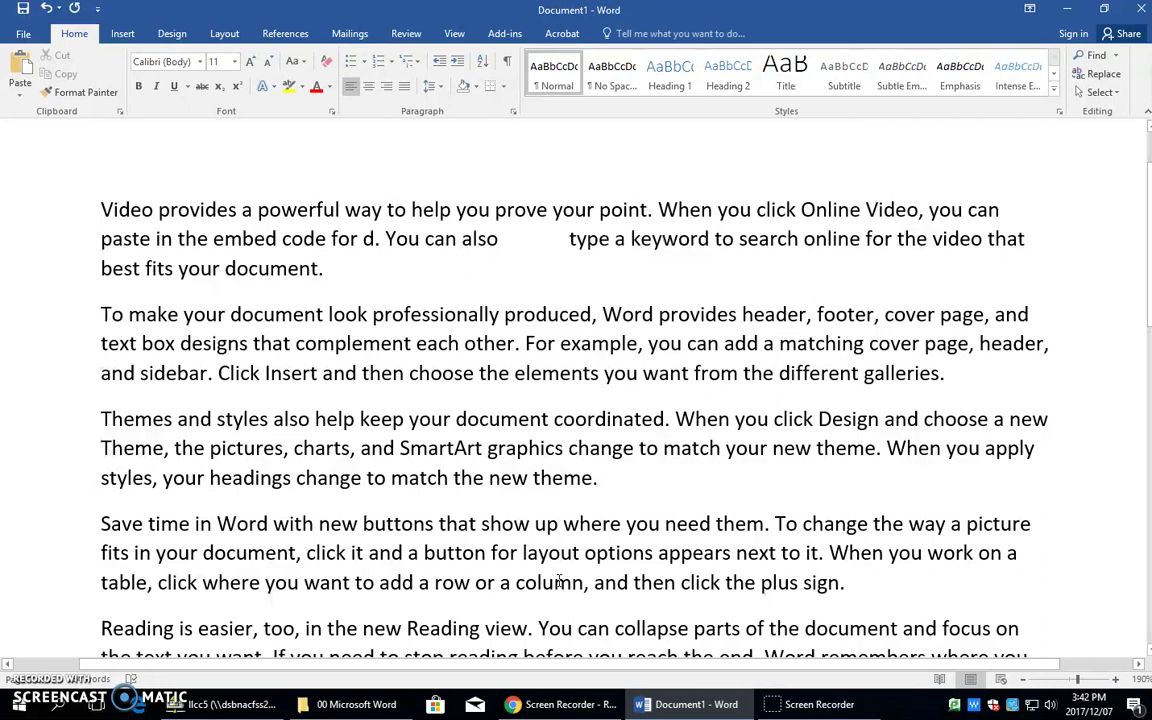
key(ctrl+Home)
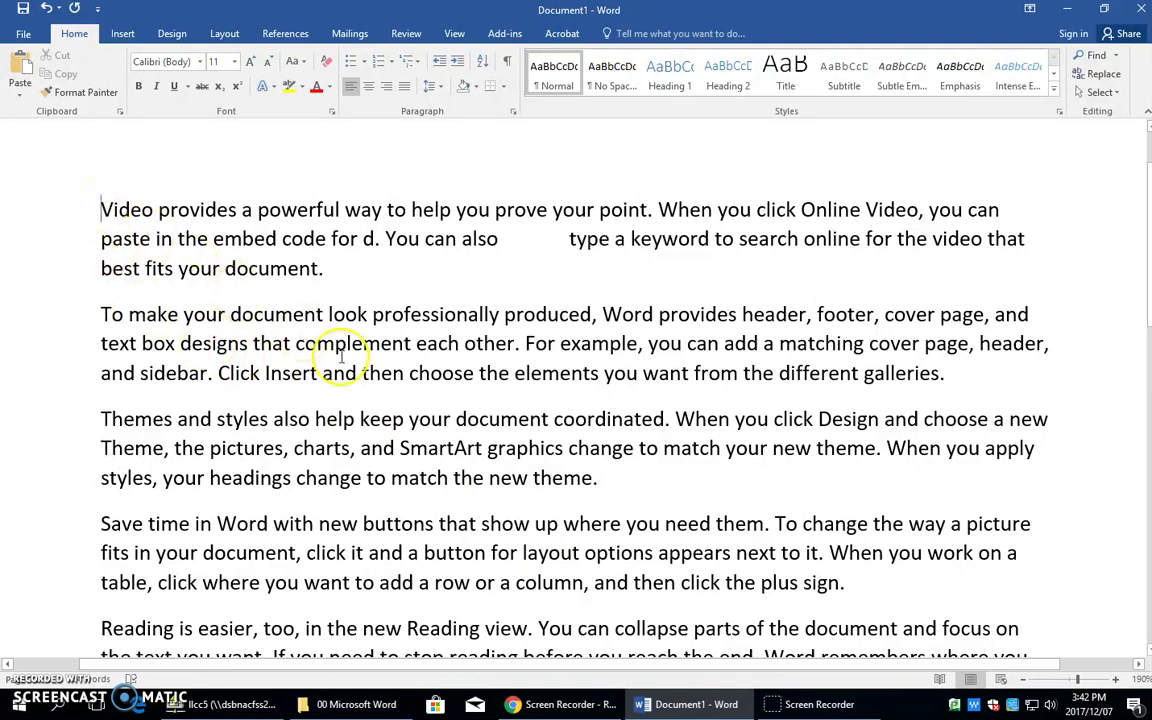
click(382, 418)
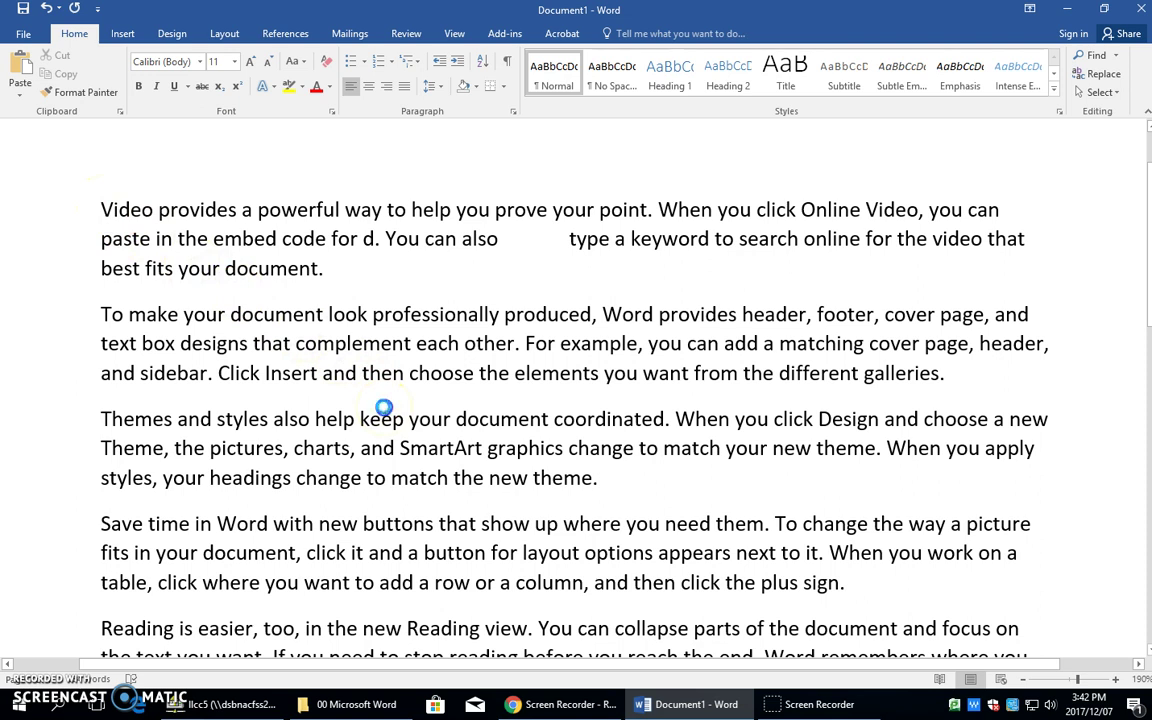
scroll(481, 442, down, 3)
Add a new paragraph after 'another device.' and generate sample text with =rand(20,20)
click(412, 478)
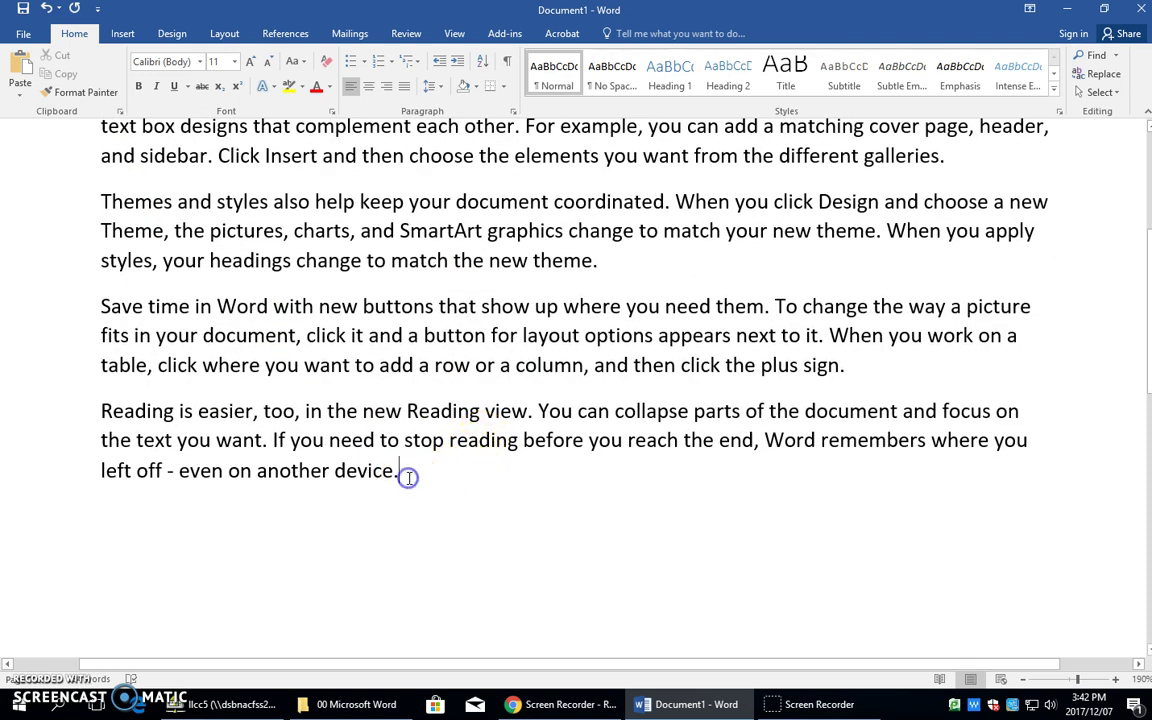
key(Return)
text(=rand()
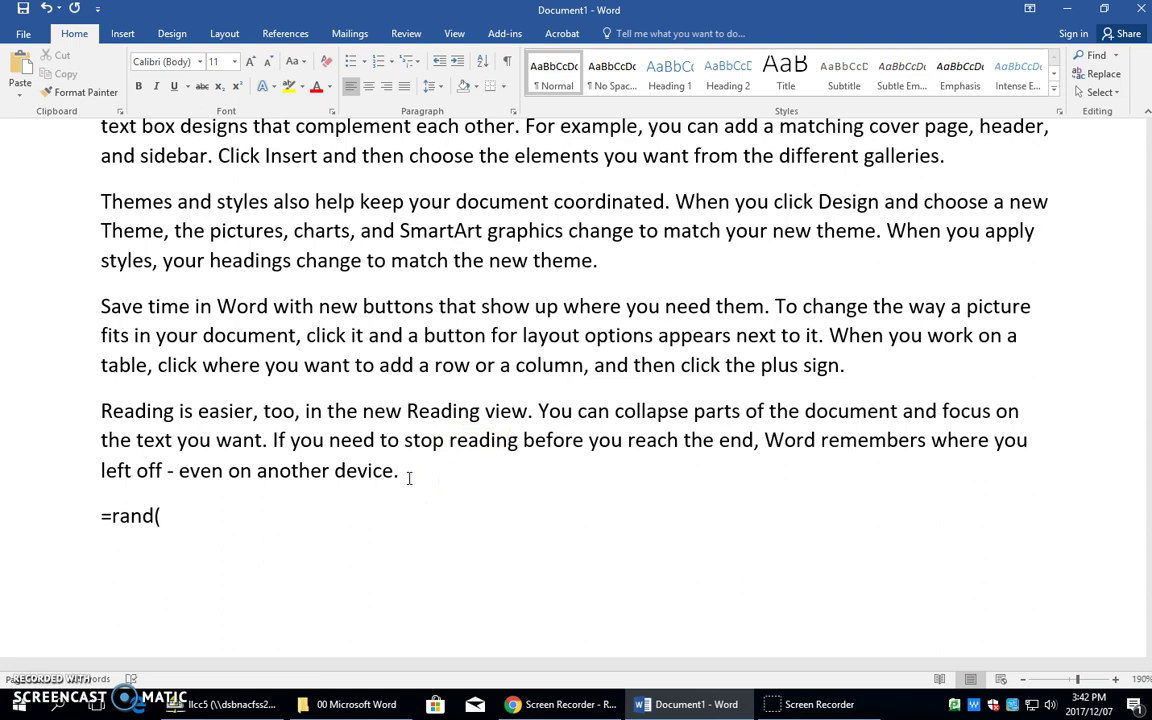
text(20,20))
key(Return)
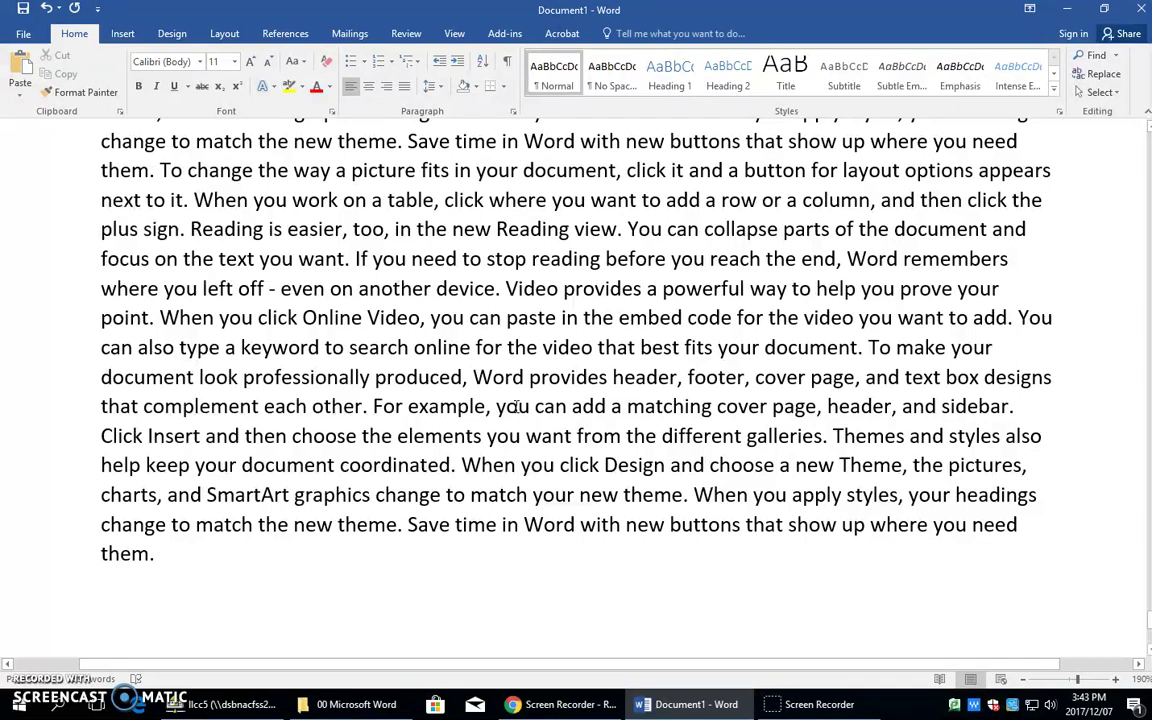
Restore the Word window from maximized and drag its edges into a larger floating window
key(ctrl+z)
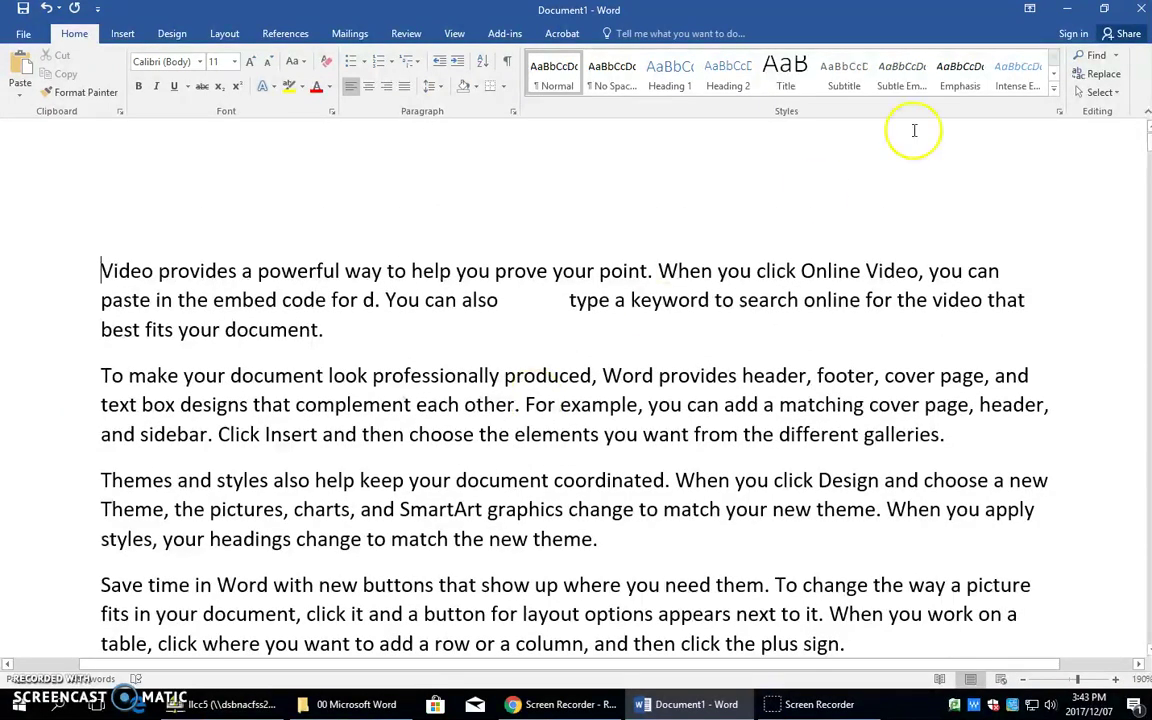
click(1104, 10)
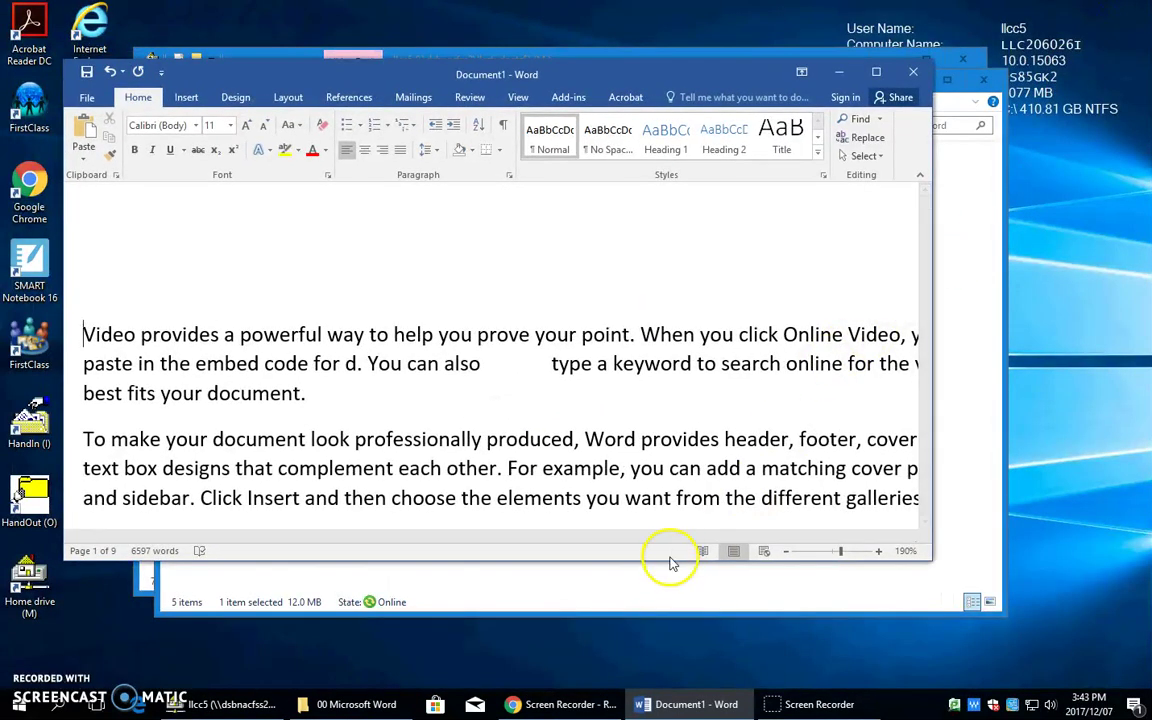
drag(668, 559, 691, 677)
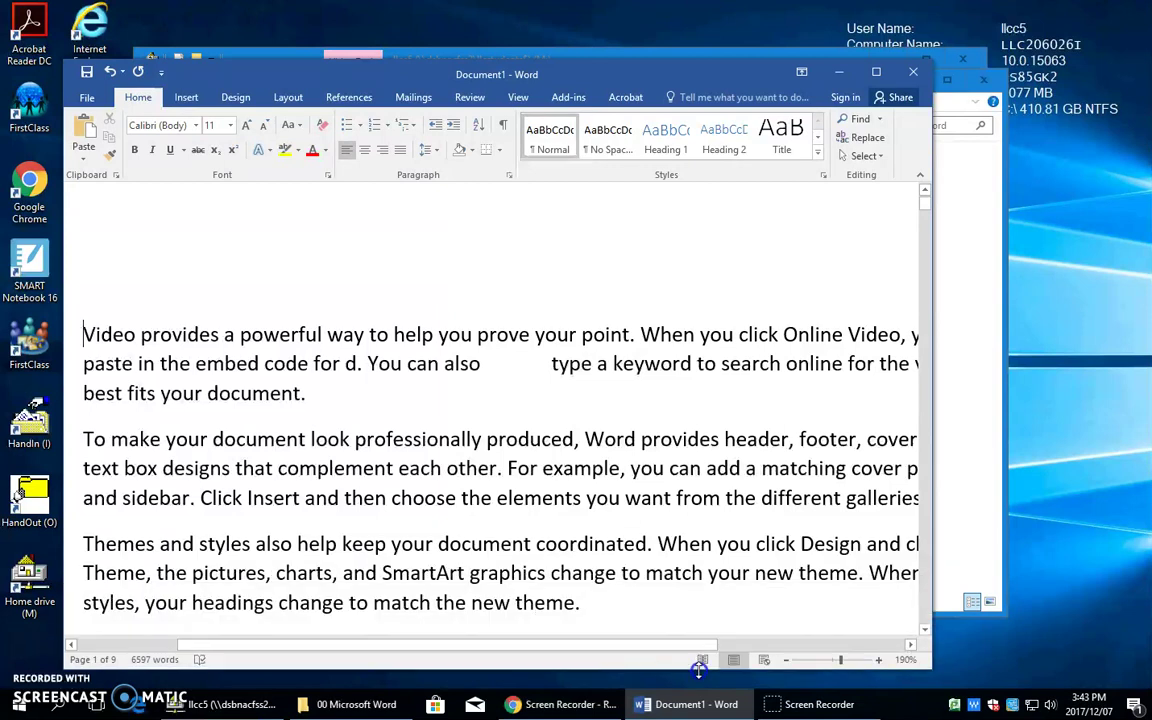
drag(650, 77, 635, 35)
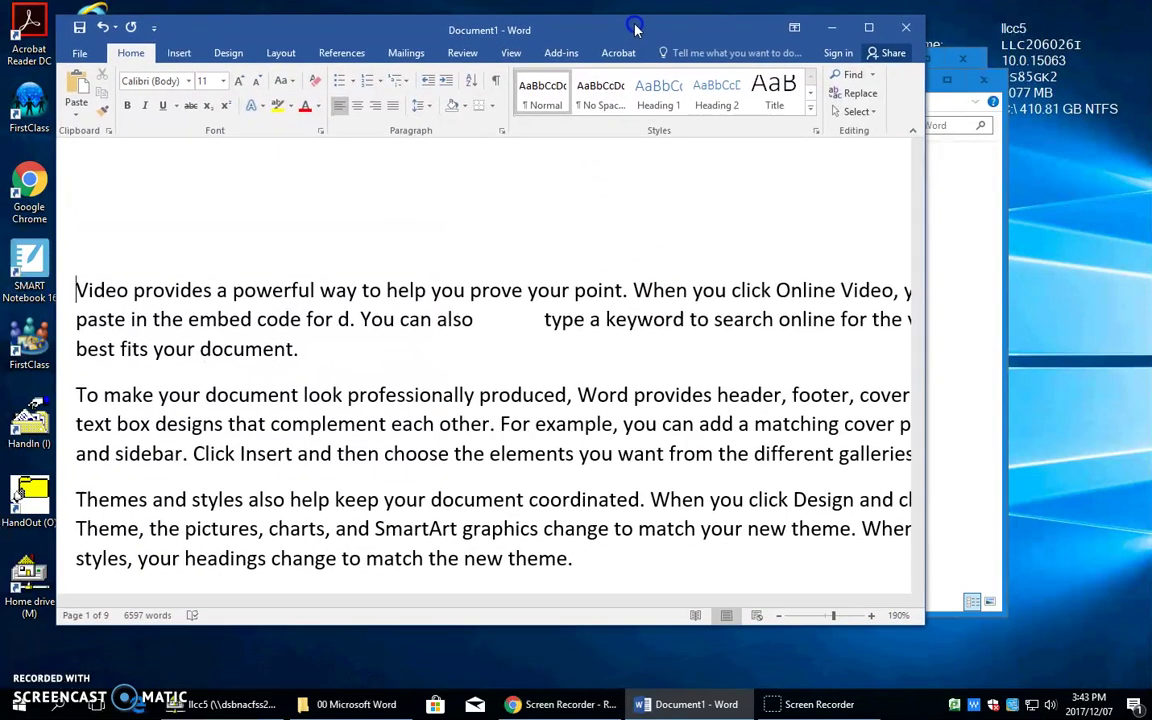
drag(921, 620, 1055, 654)
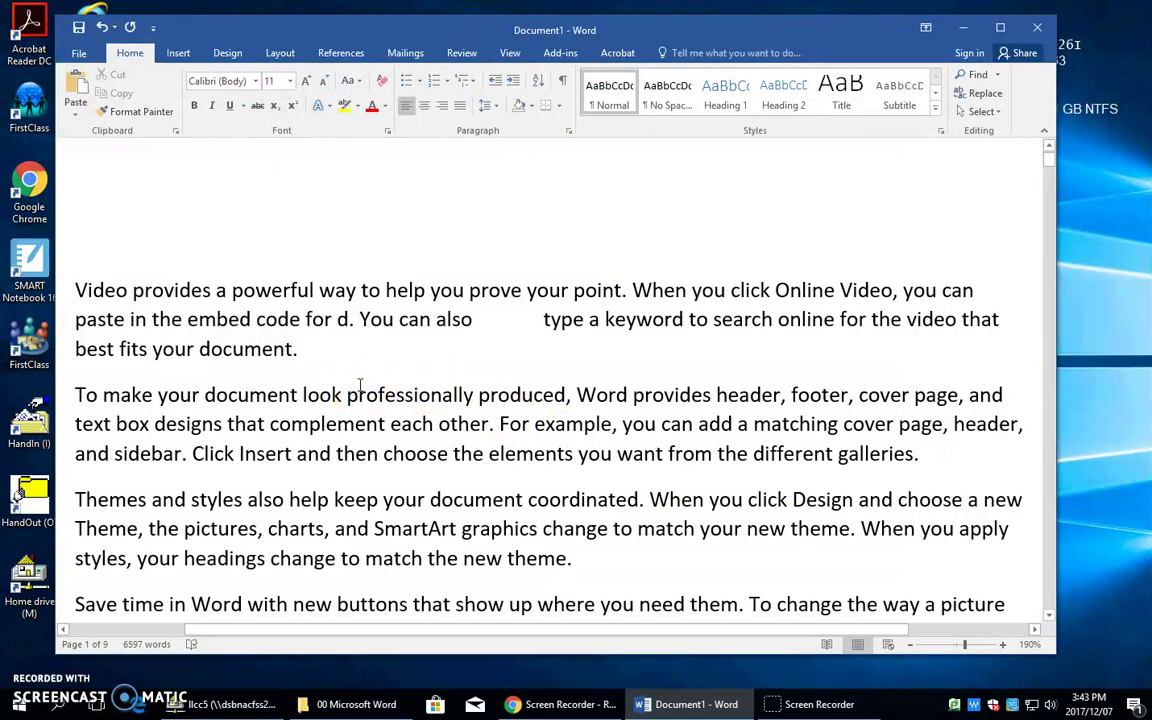
Jump to the end of the page 9 text, select 'theme', and zoom to 130%
key(ctrl+End)
click(96, 283)
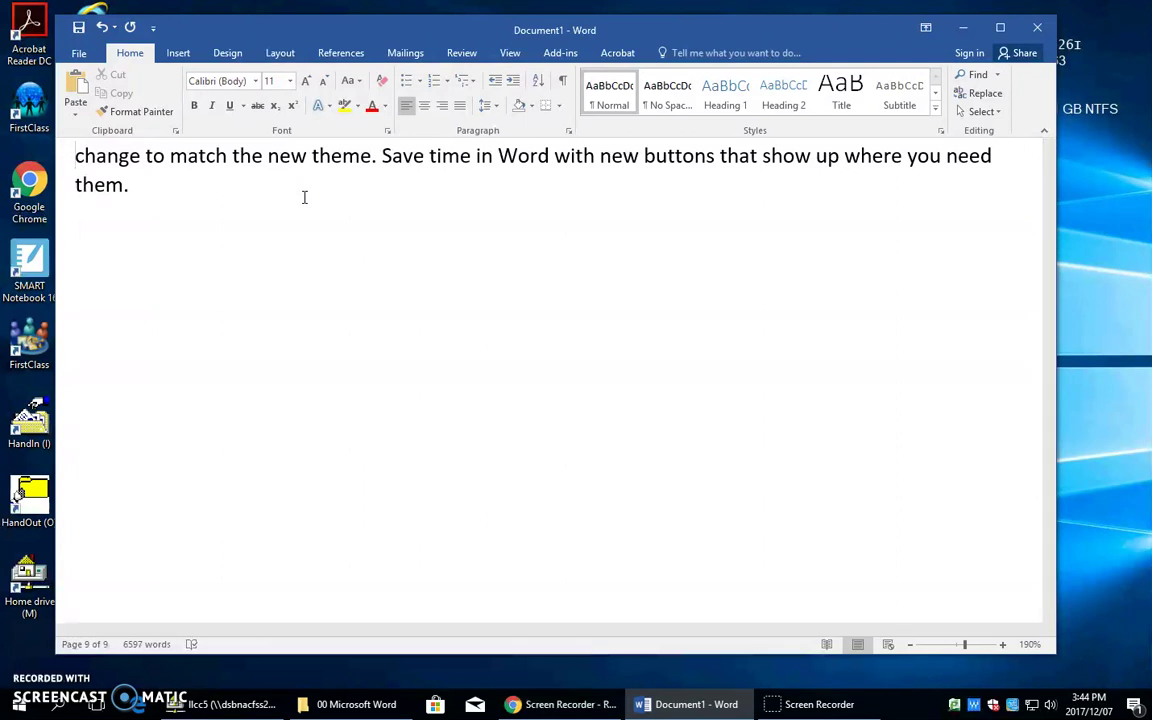
scroll(304, 197, up, 1)
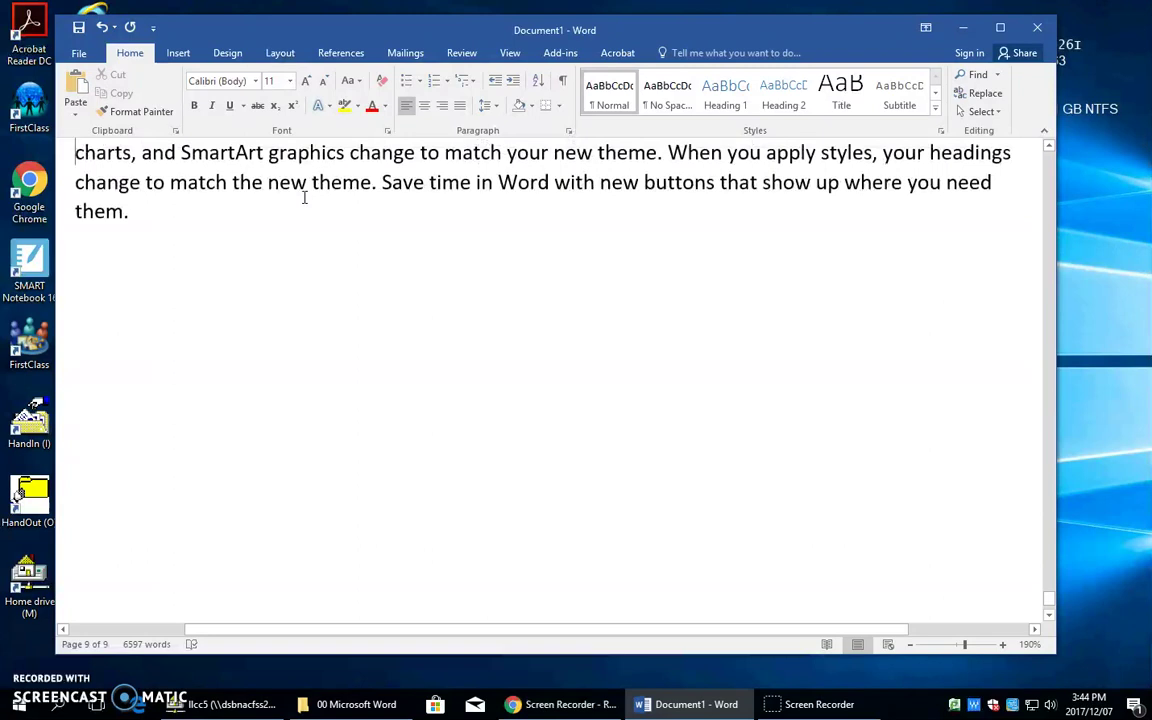
key(Right)
key(Right)
key(Right)
key(Right)
key(Right)
key(Right)
key(Right)
key(Right)
key(Right)
key(Right)
key(Right)
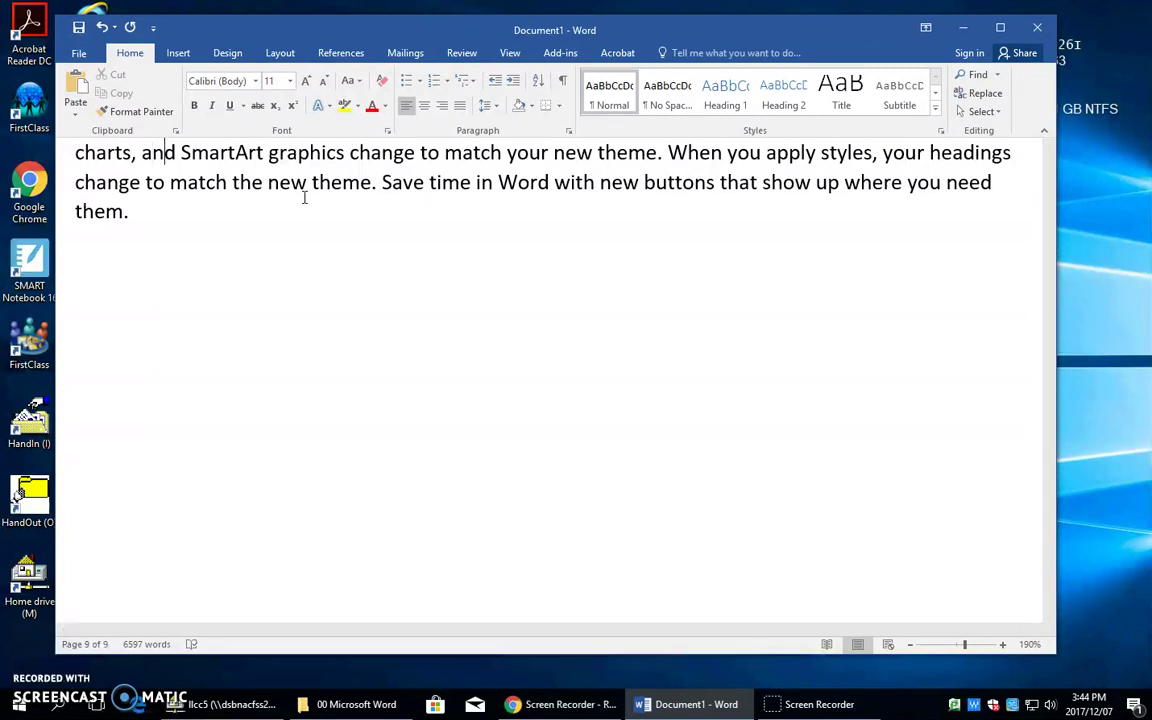
key(Right)
click(302, 189)
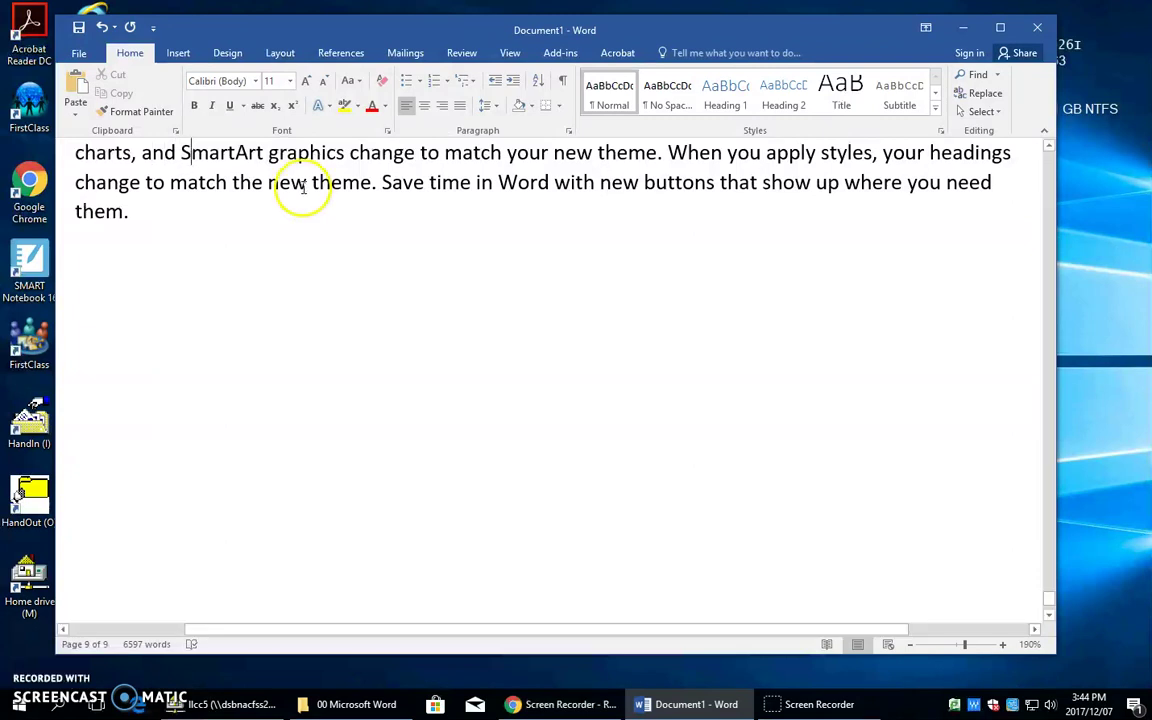
double_click(336, 189)
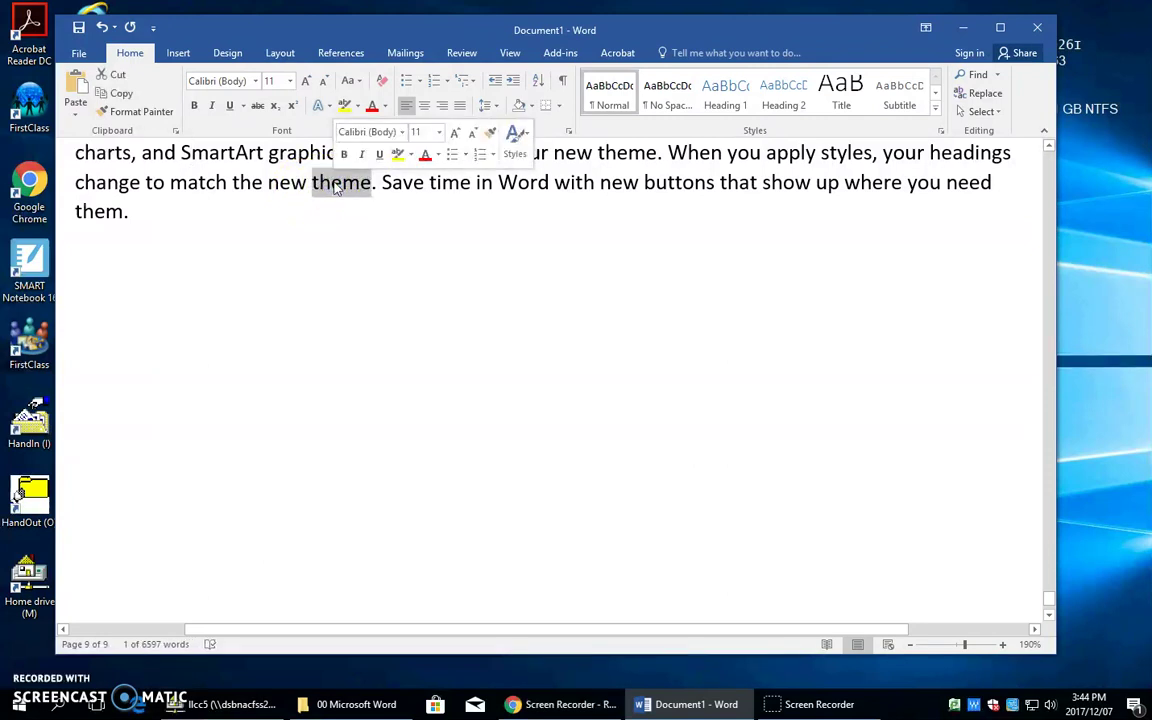
scroll(365, 240, up, 10)
click(390, 262)
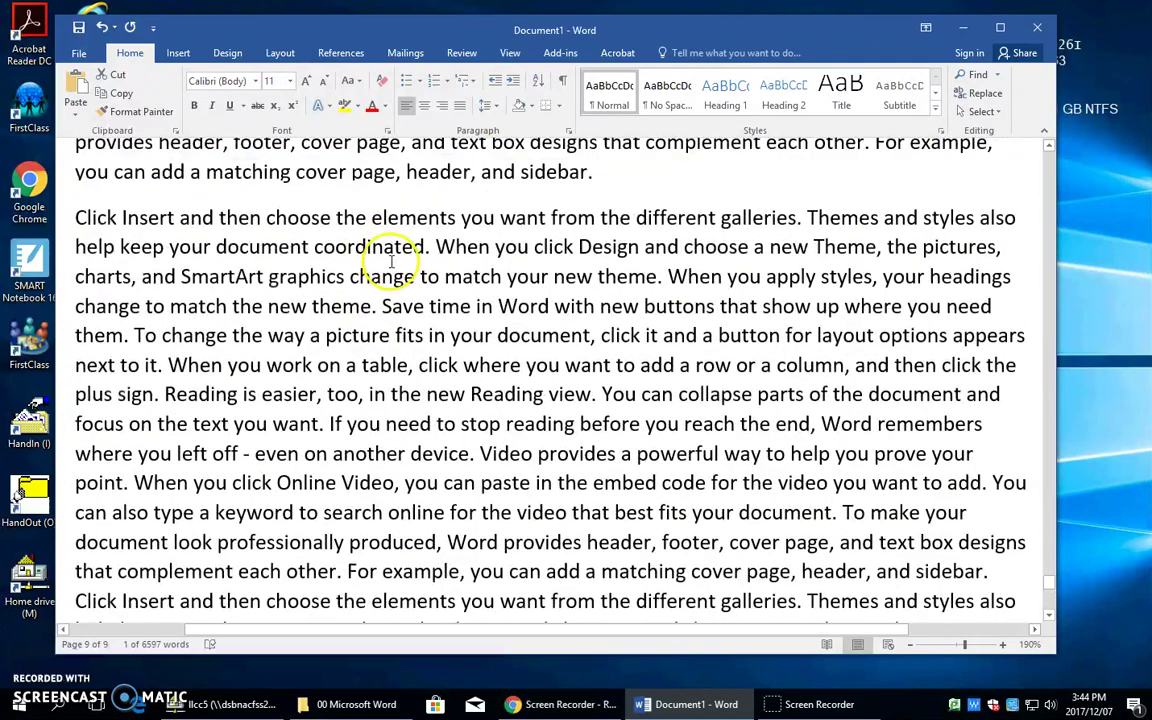
scroll(390, 262, down, 6)
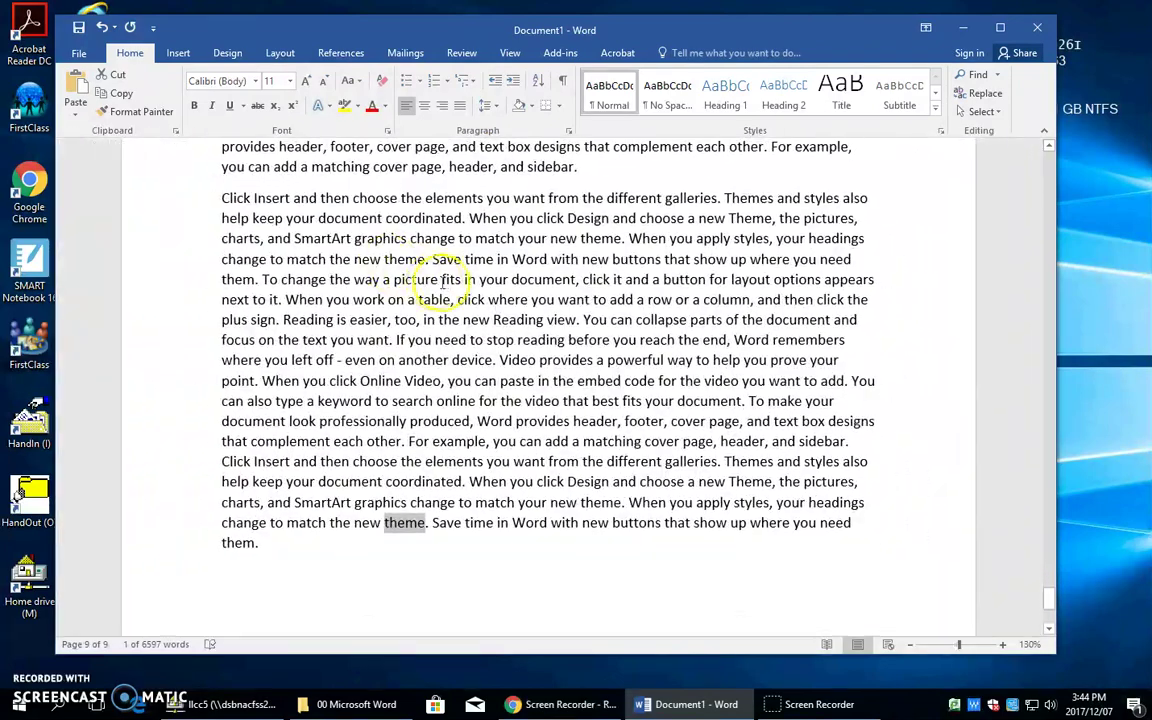
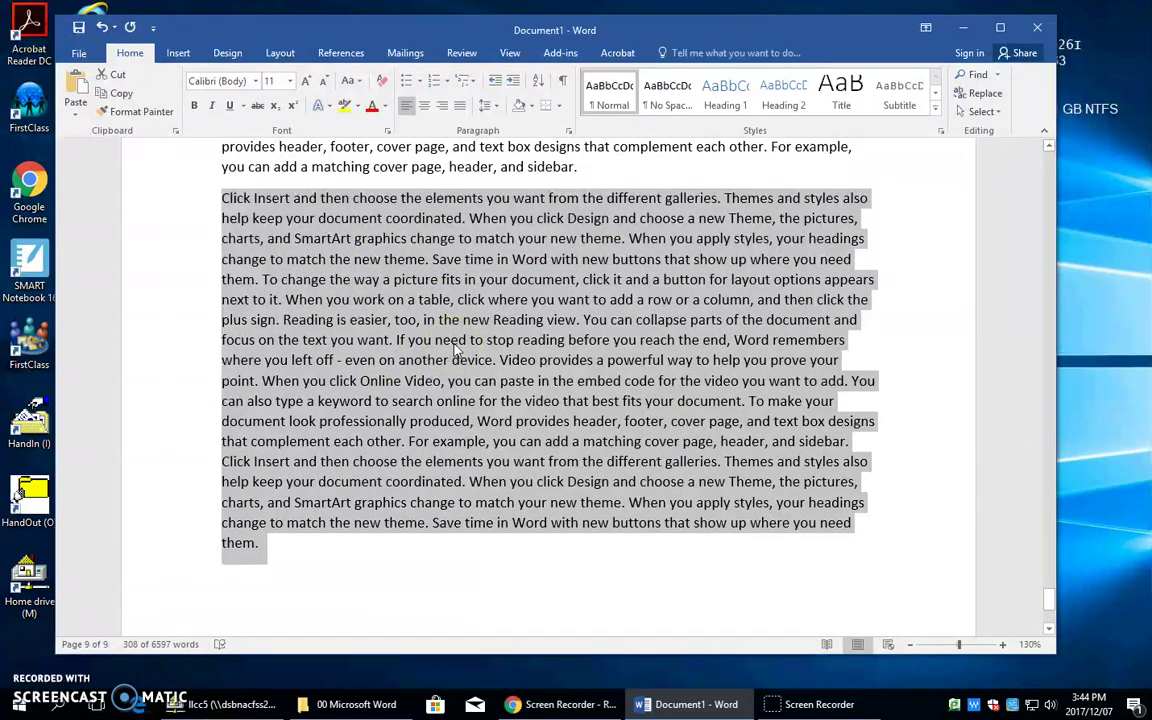
Deselect the highlighted final block of filler text by clicking inside it
click(452, 345)
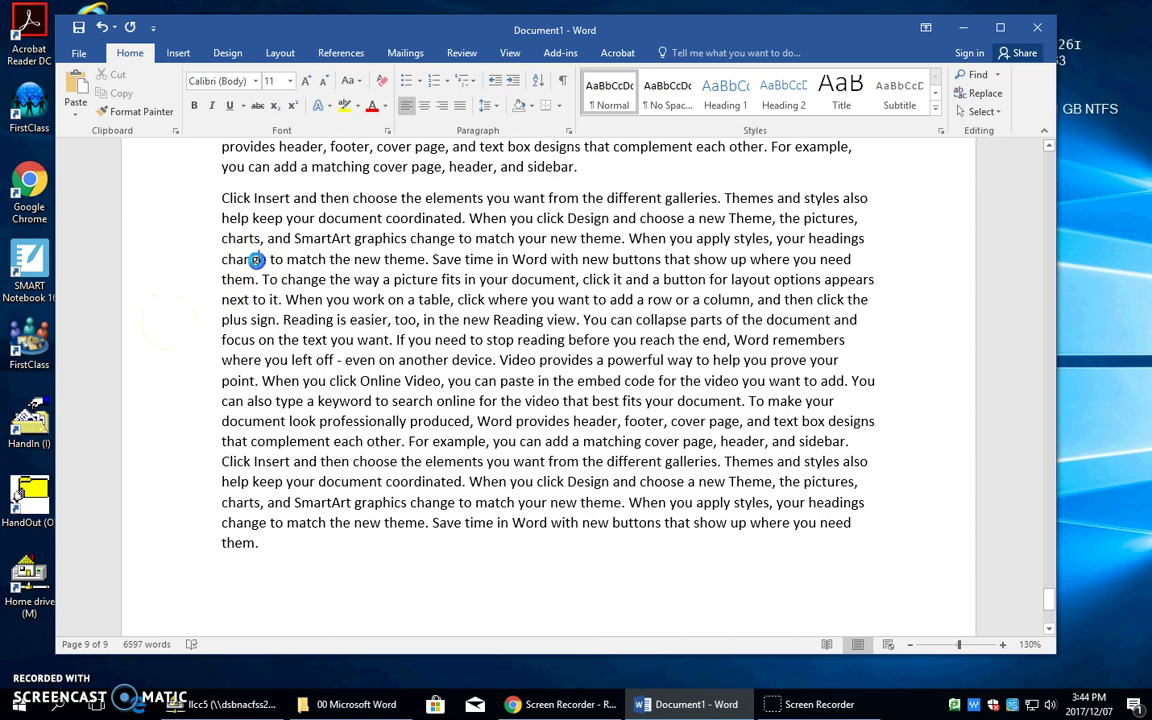
Draw a 1.95" by 0.97" rectangle in the left margin beside the "Click Insert" paragraph
click(172, 53)
click(277, 100)
click(302, 148)
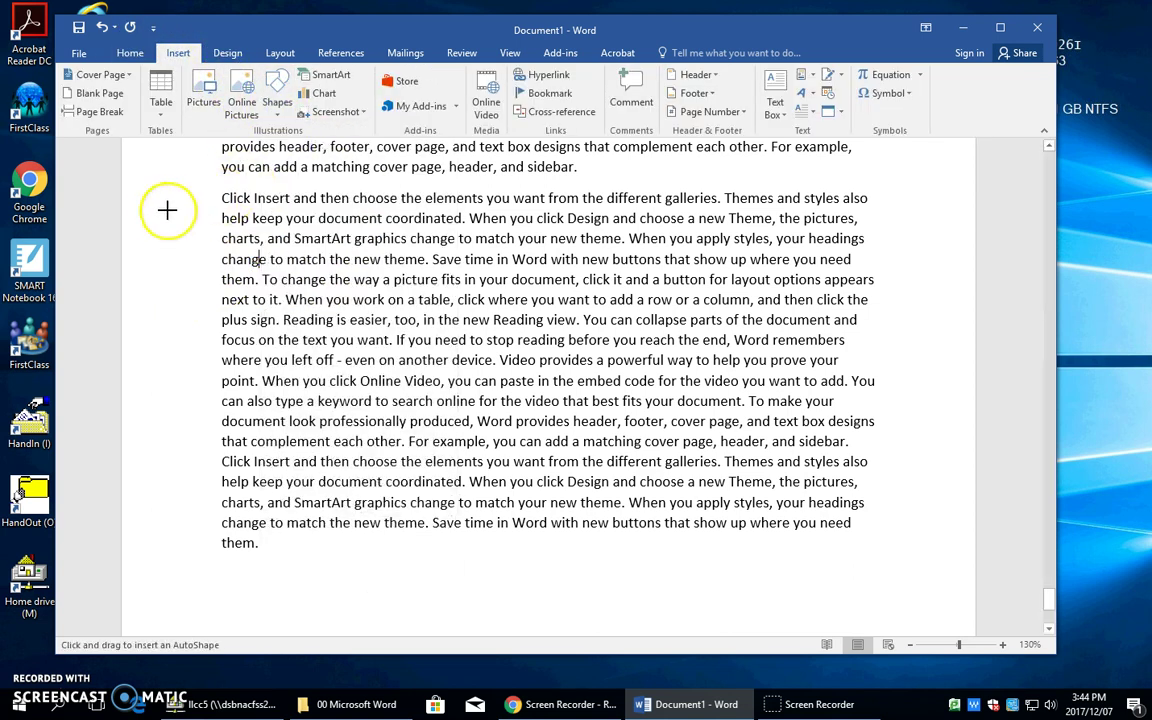
mouse_move(122, 211)
mouse_down()
mouse_move(167, 329)
mouse_move(220, 408)
mouse_up()
scroll(322, 476, up, 5)
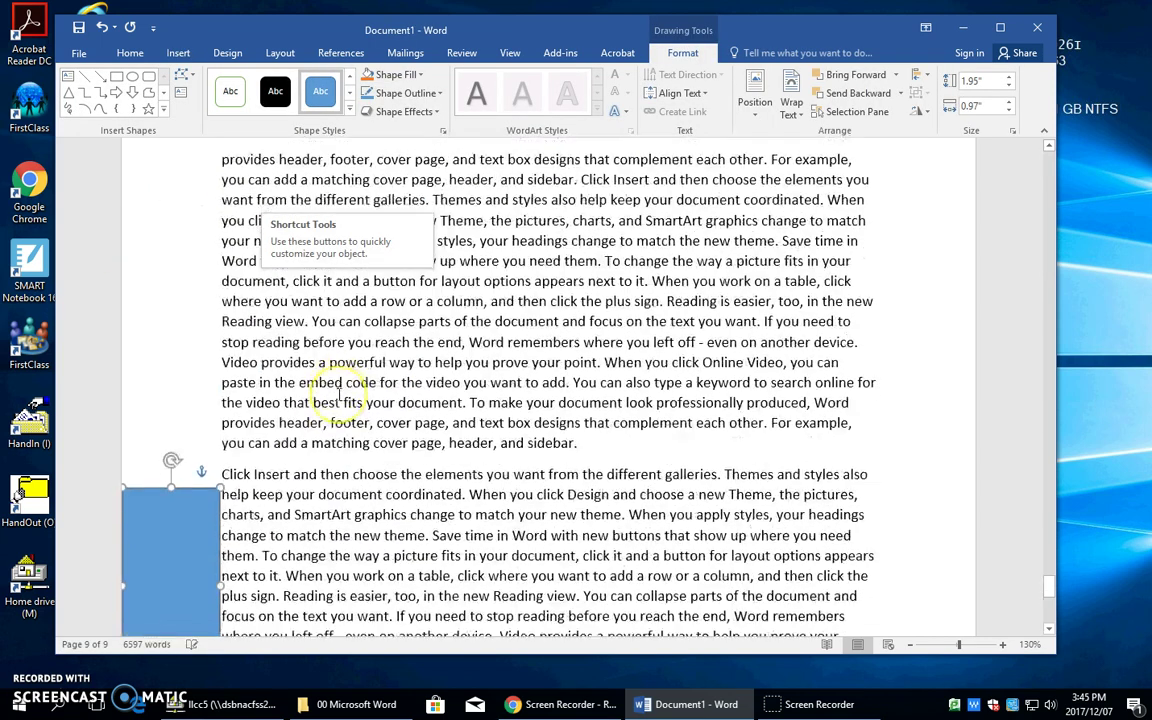
scroll(250, 410, down, 2)
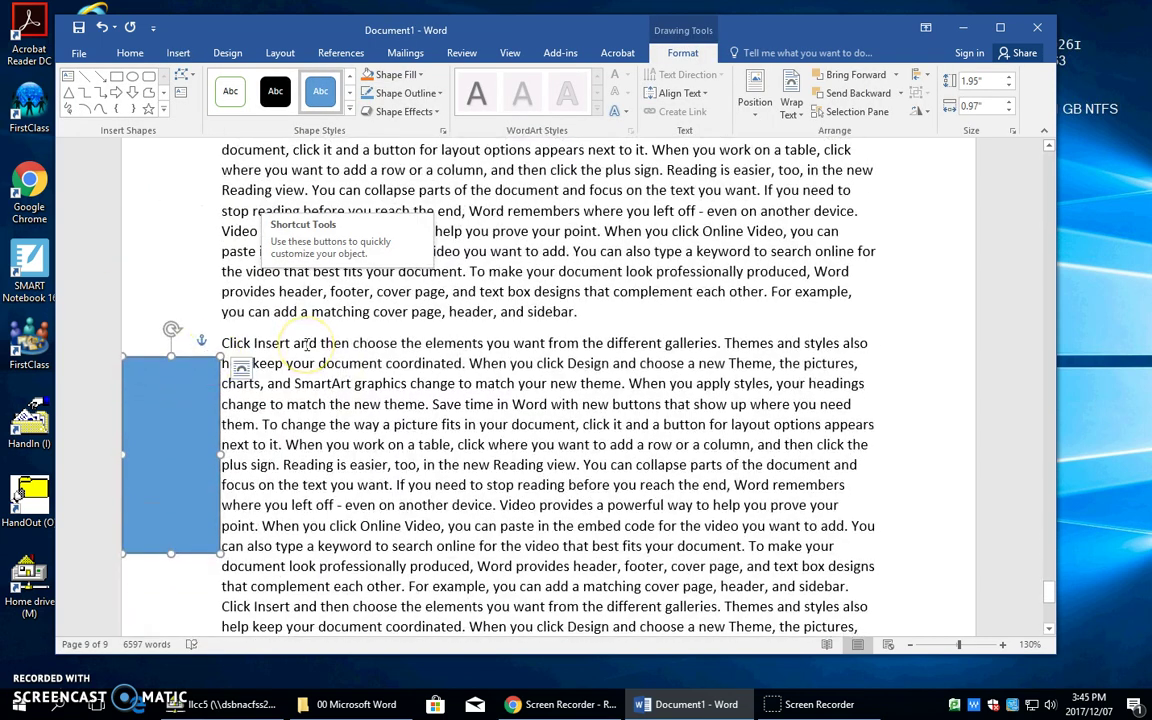
Turn on the Ruler in the View settings and delete the margin rectangle
click(510, 54)
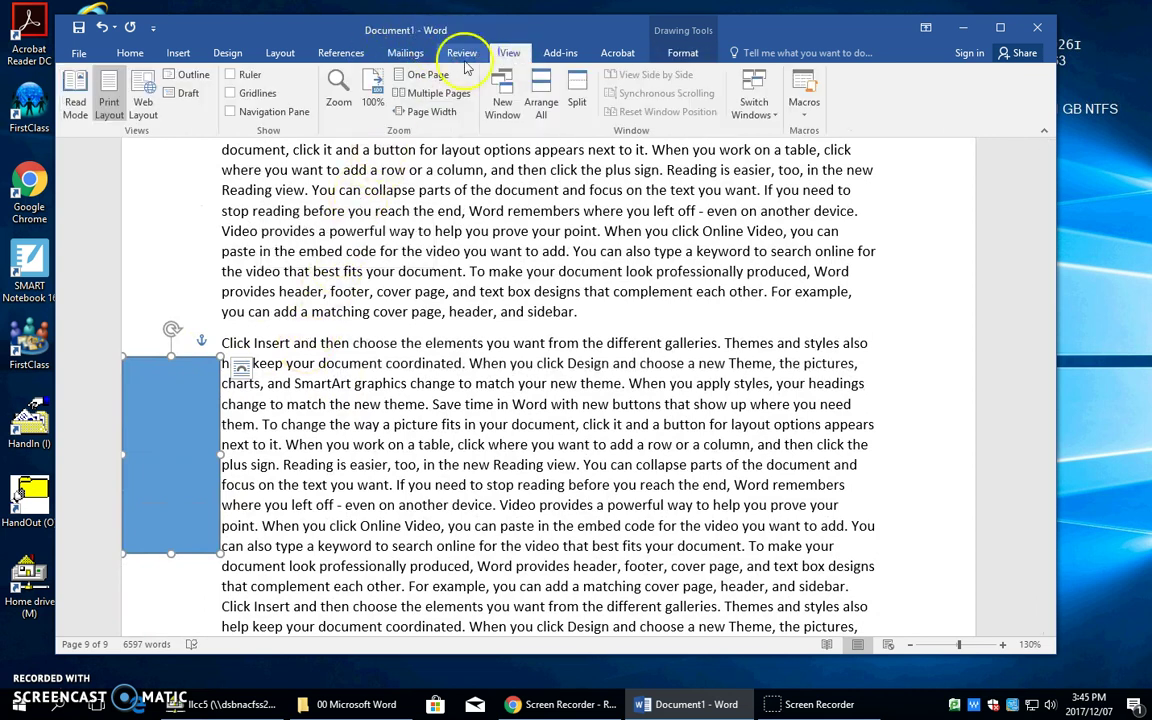
click(235, 77)
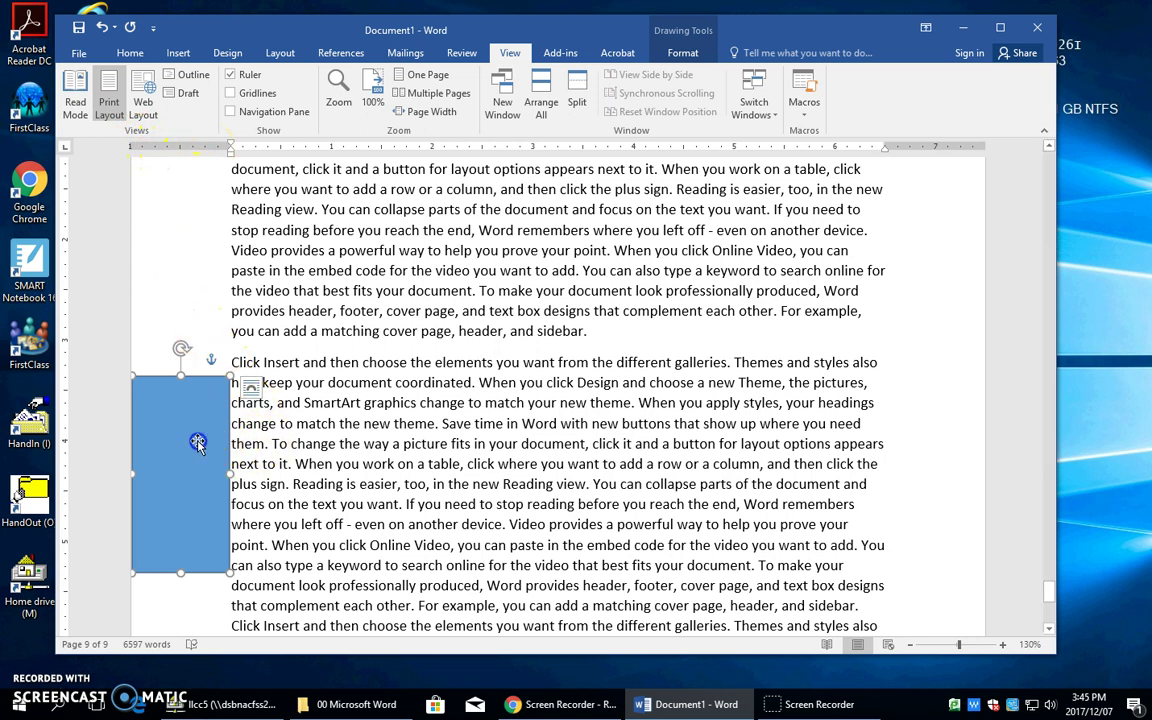
key(Delete)
Select the paragraph's first line, then the third, then the line beginning "next to it" from the margin
click(200, 390)
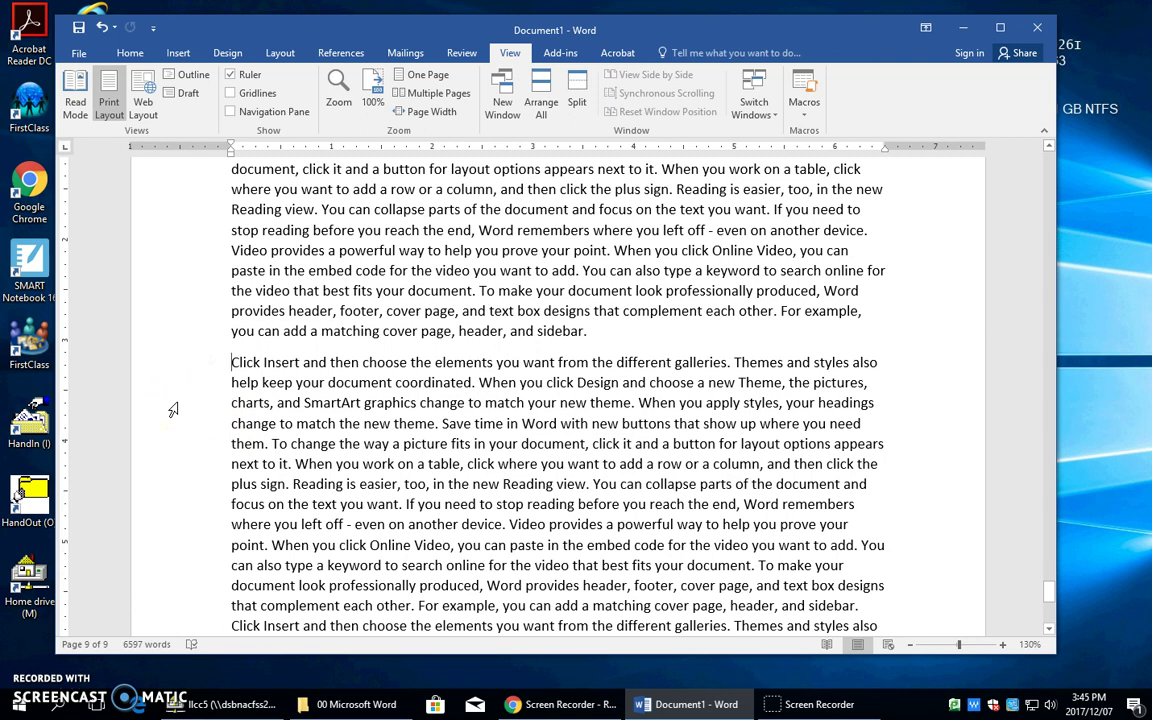
click(176, 365)
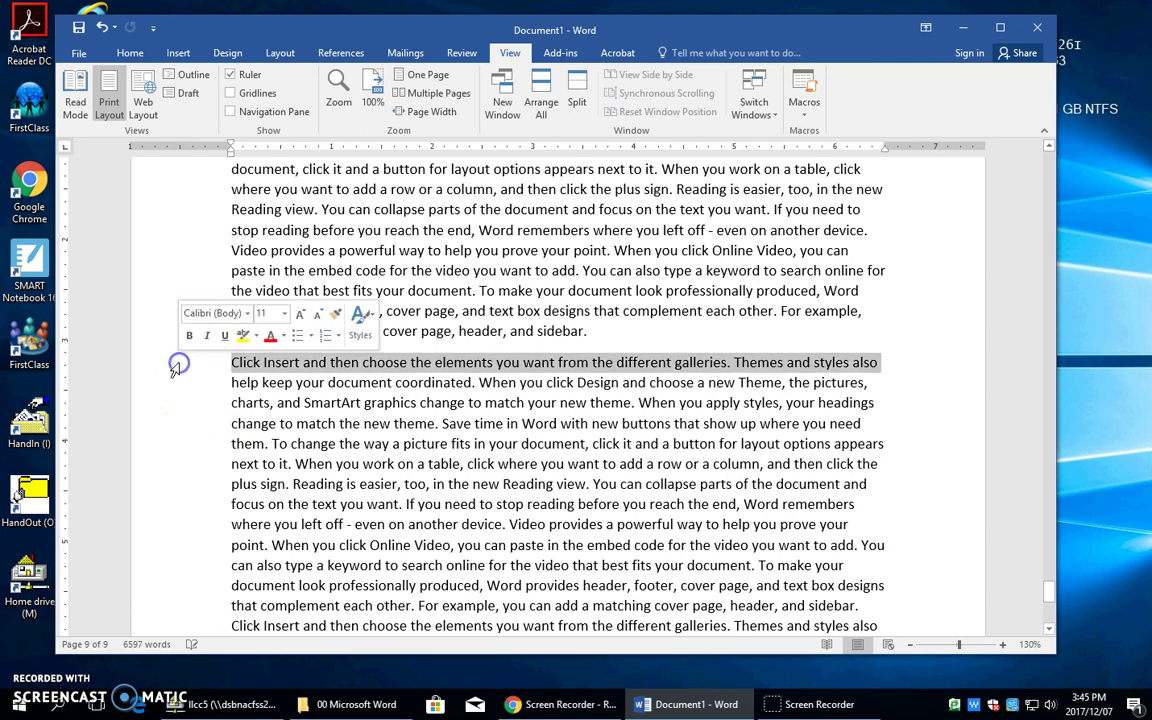
click(176, 411)
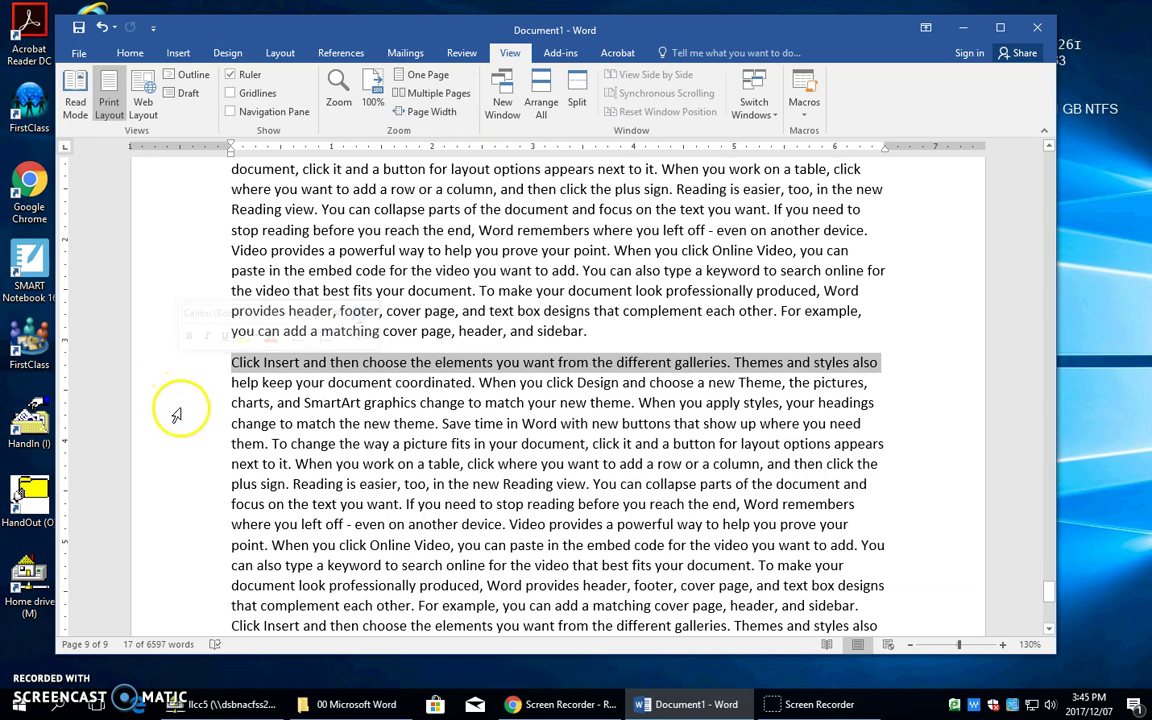
click(177, 469)
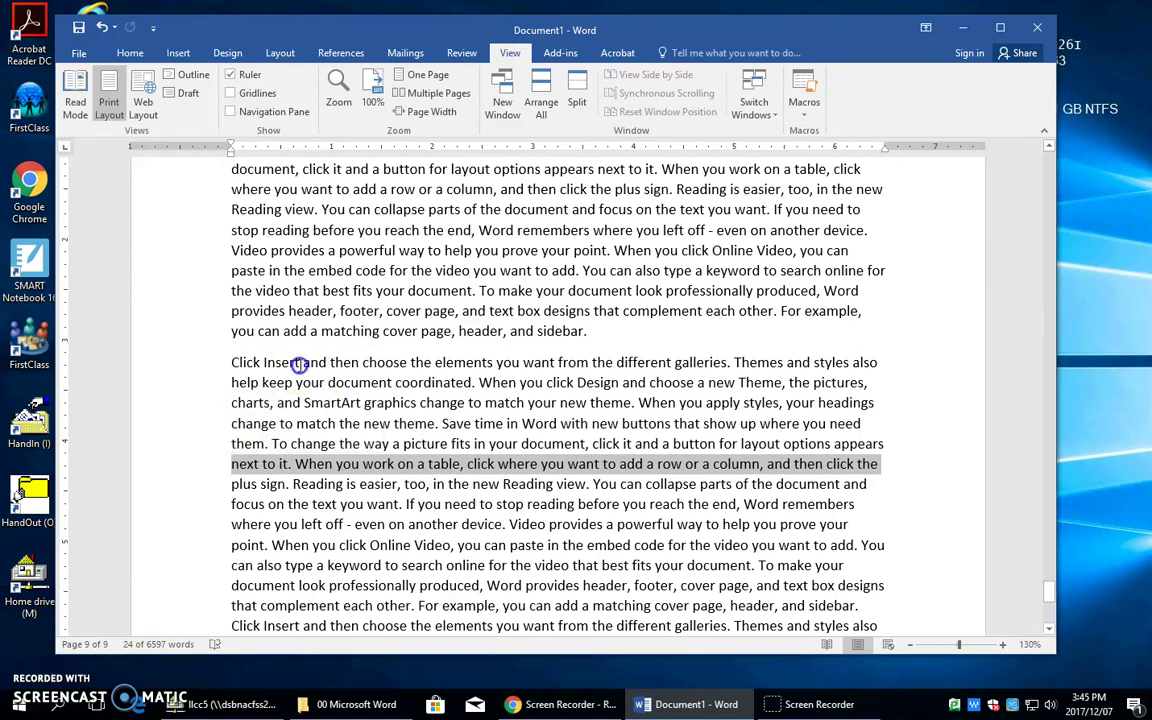
Select several consecutive lines of the "Click Insert" paragraph from the margin, then deselect them
click(175, 368)
drag(175, 368, 170, 525)
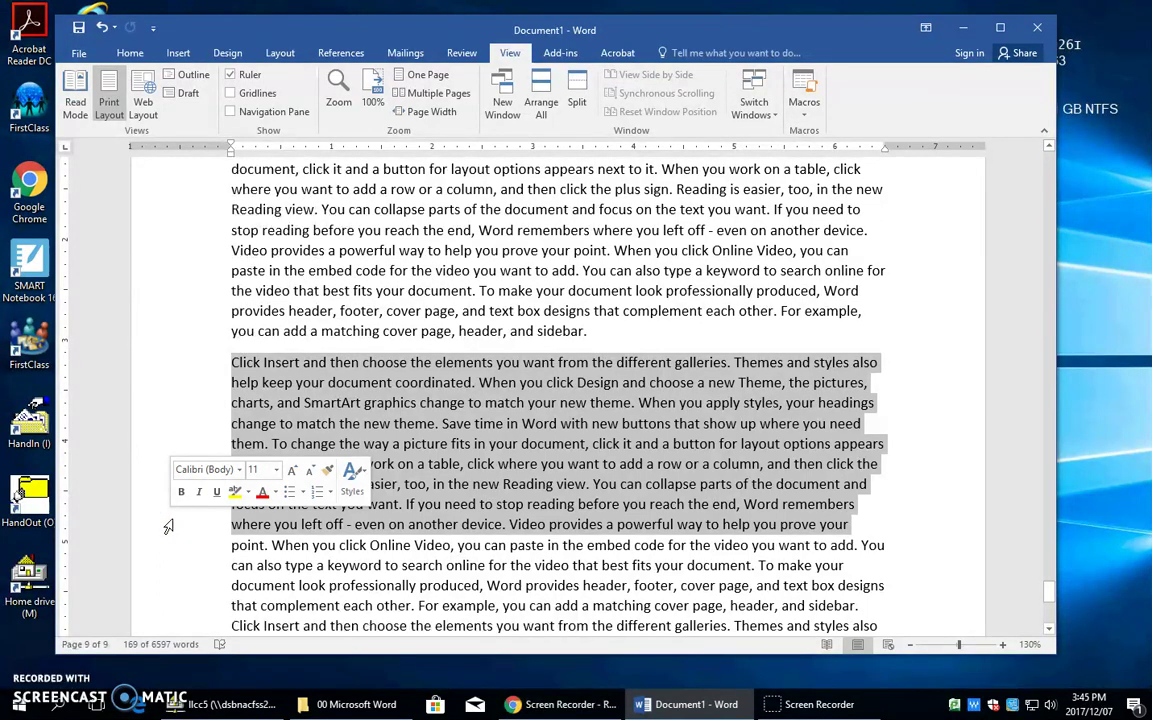
click(312, 410)
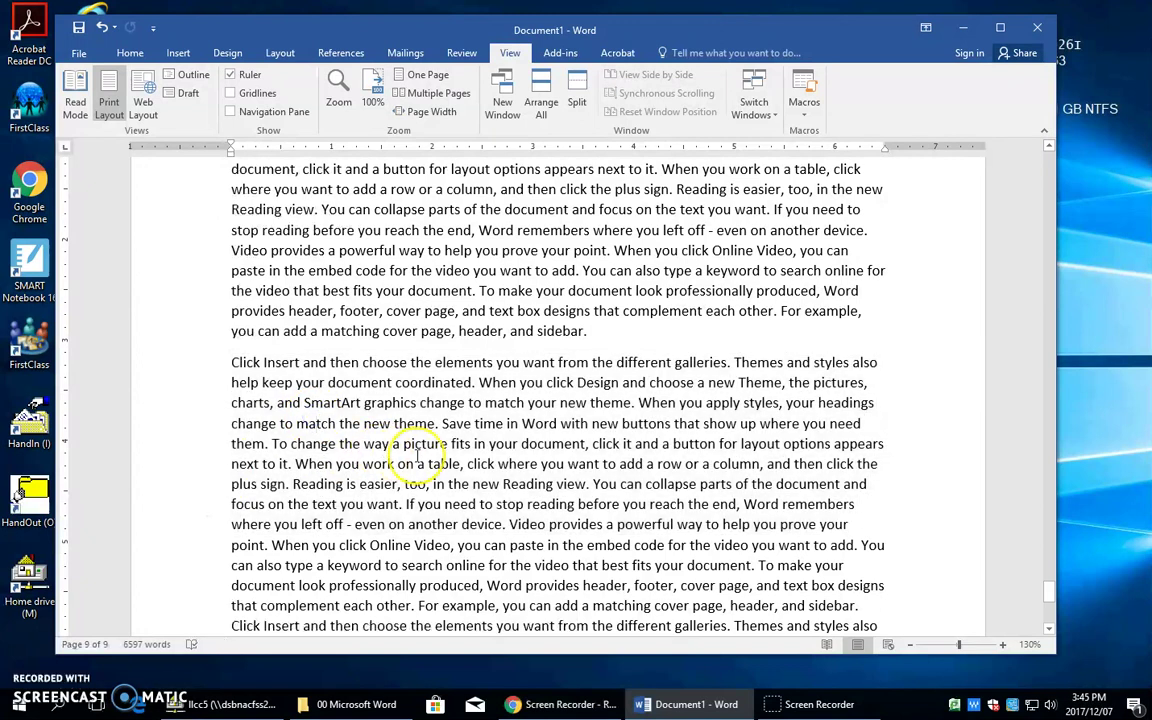
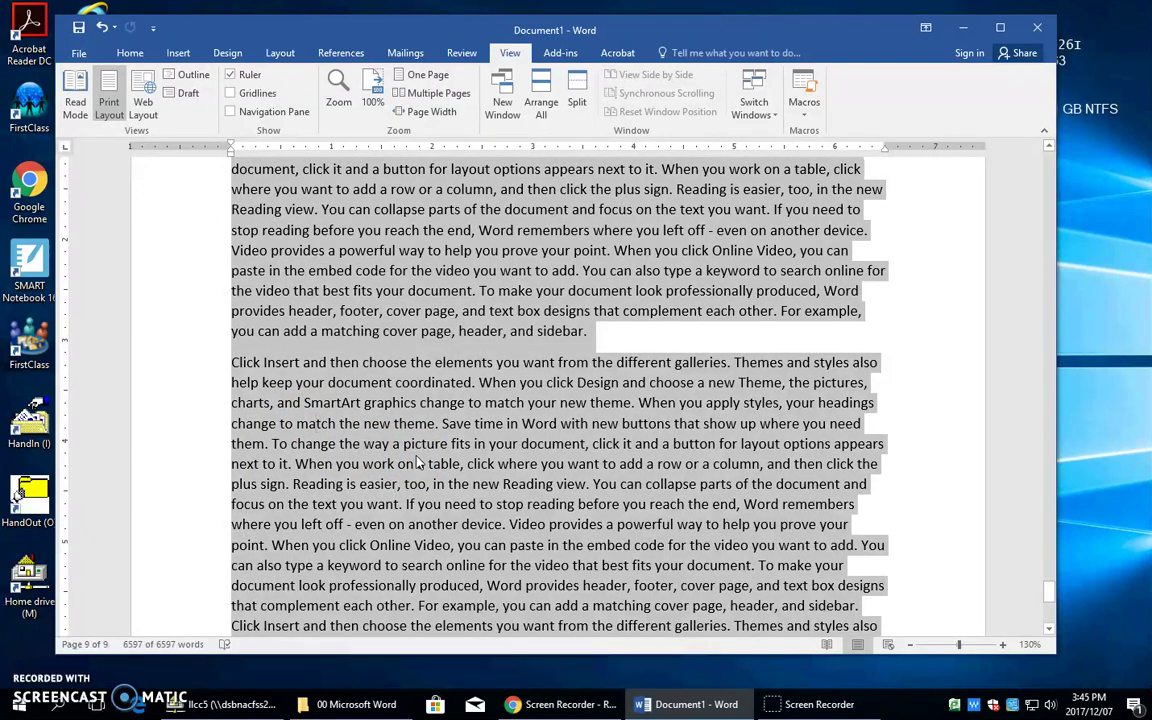
Zoom out to all pages, clear the whole-document selection, then zoom back to page 7 at about 110%
ctrl+scroll(470, 424, down, 10)
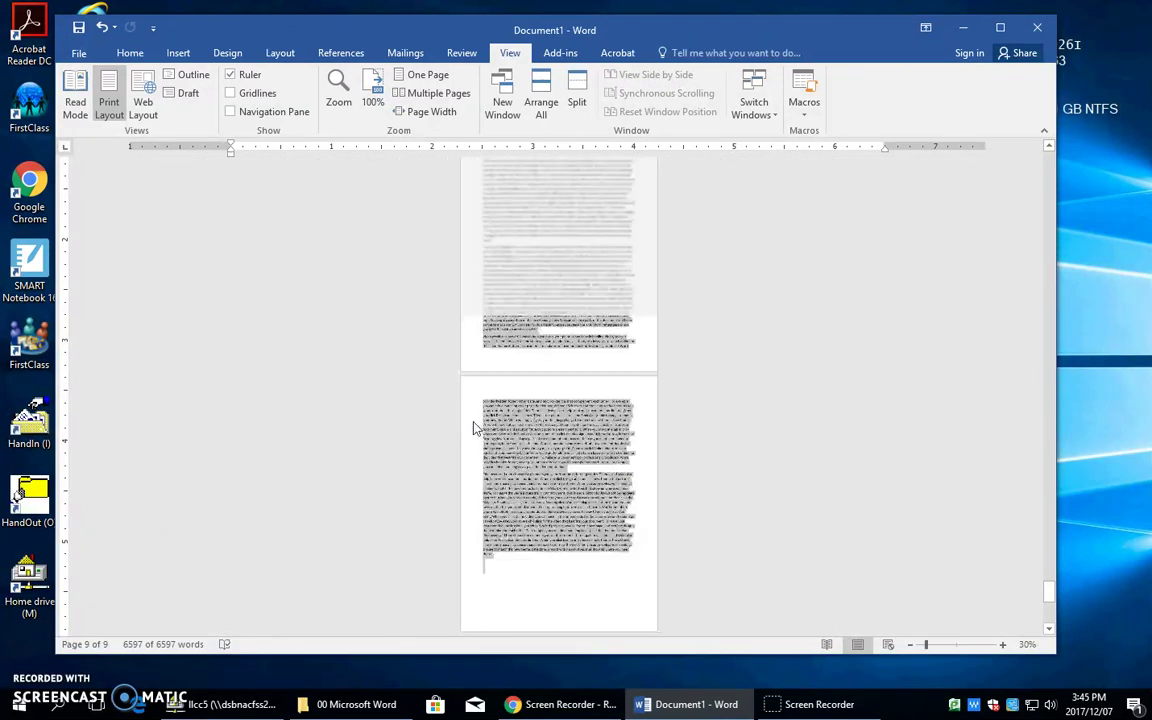
ctrl+scroll(474, 428, down, 2)
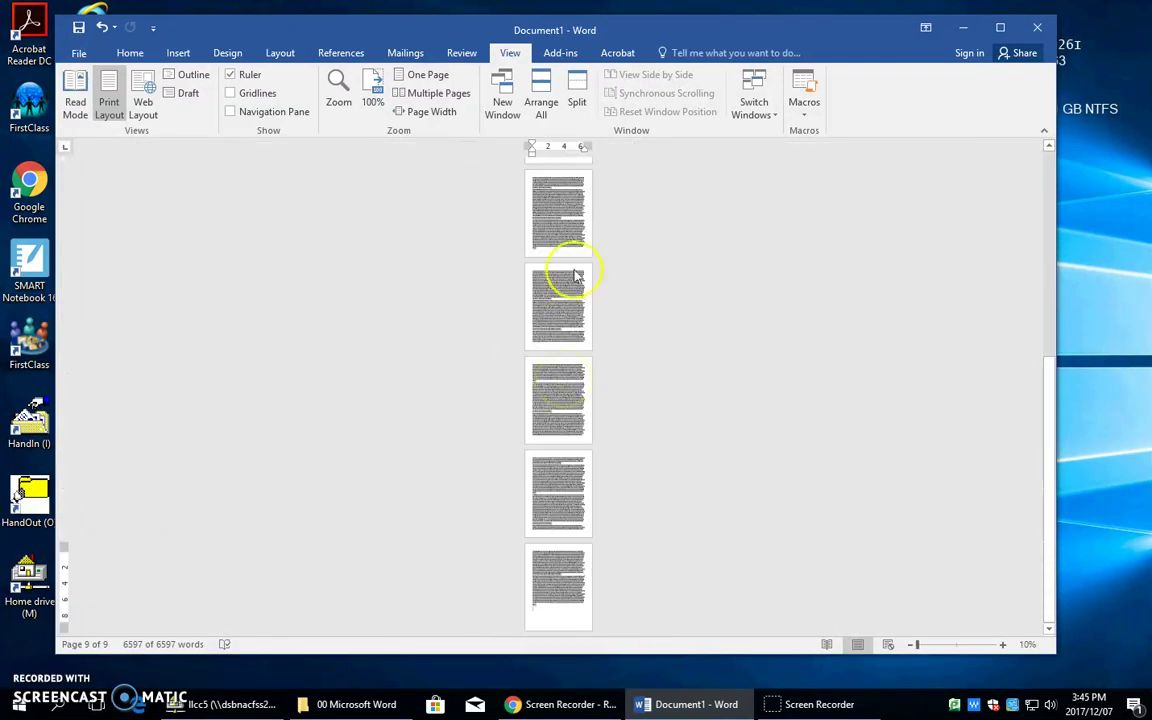
click(592, 376)
ctrl+scroll(565, 378, up, 10)
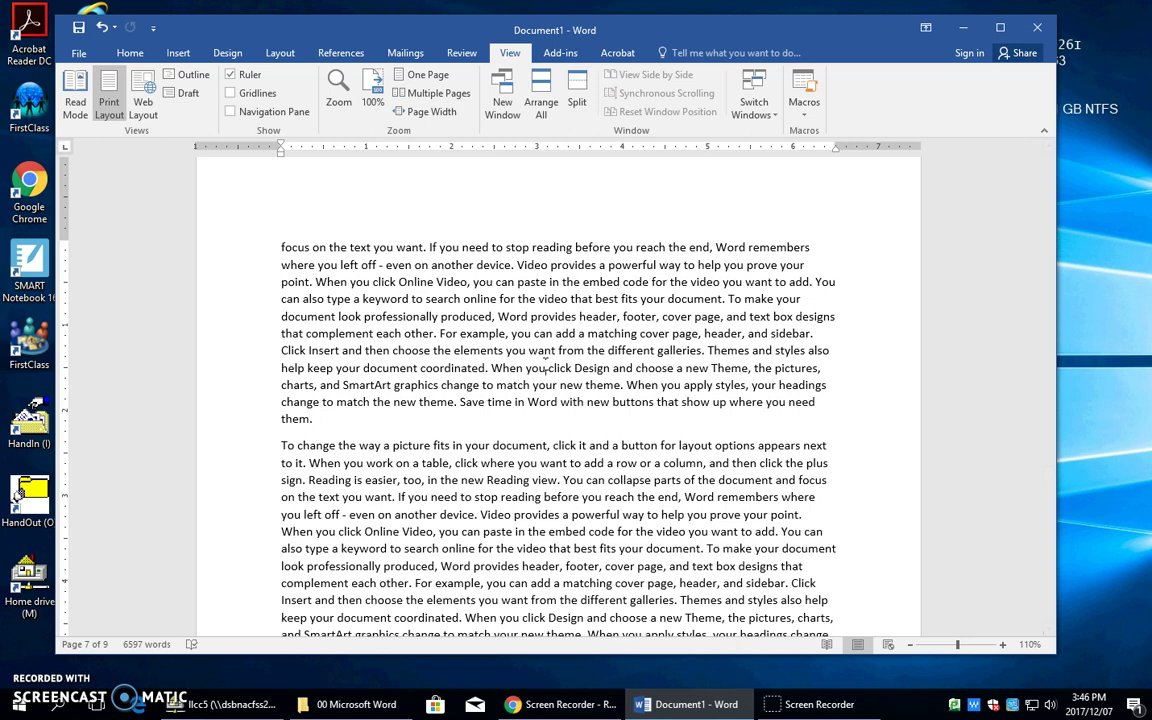
click(545, 365)
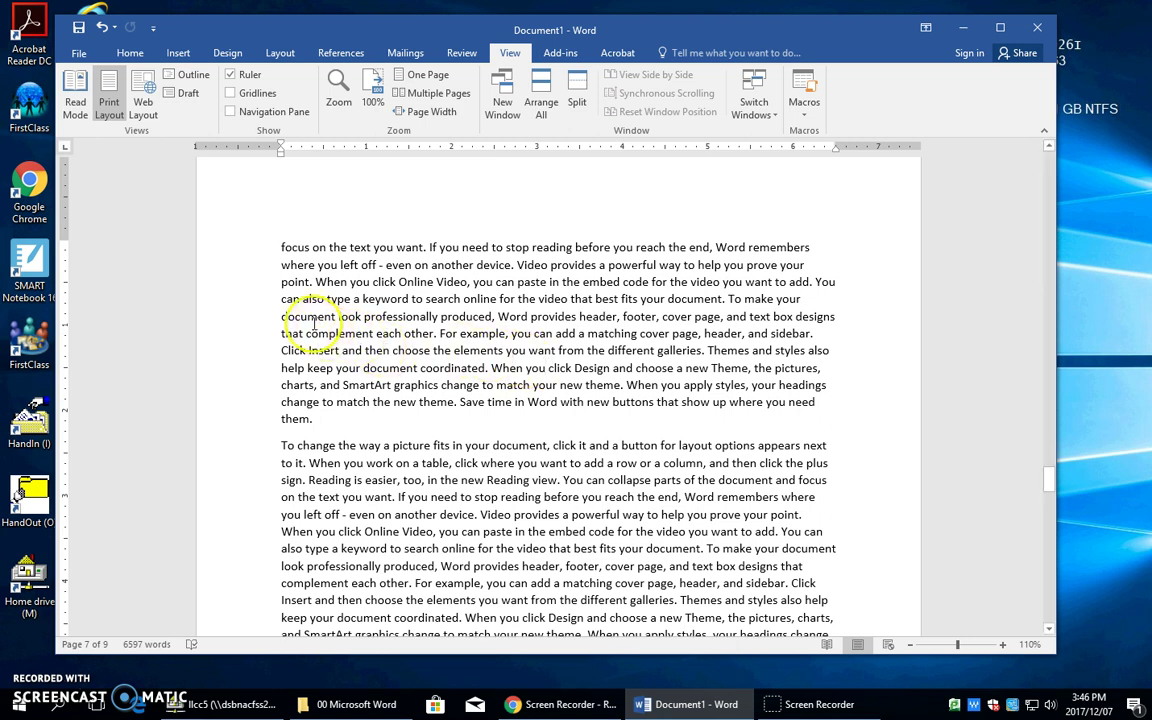
click(282, 350)
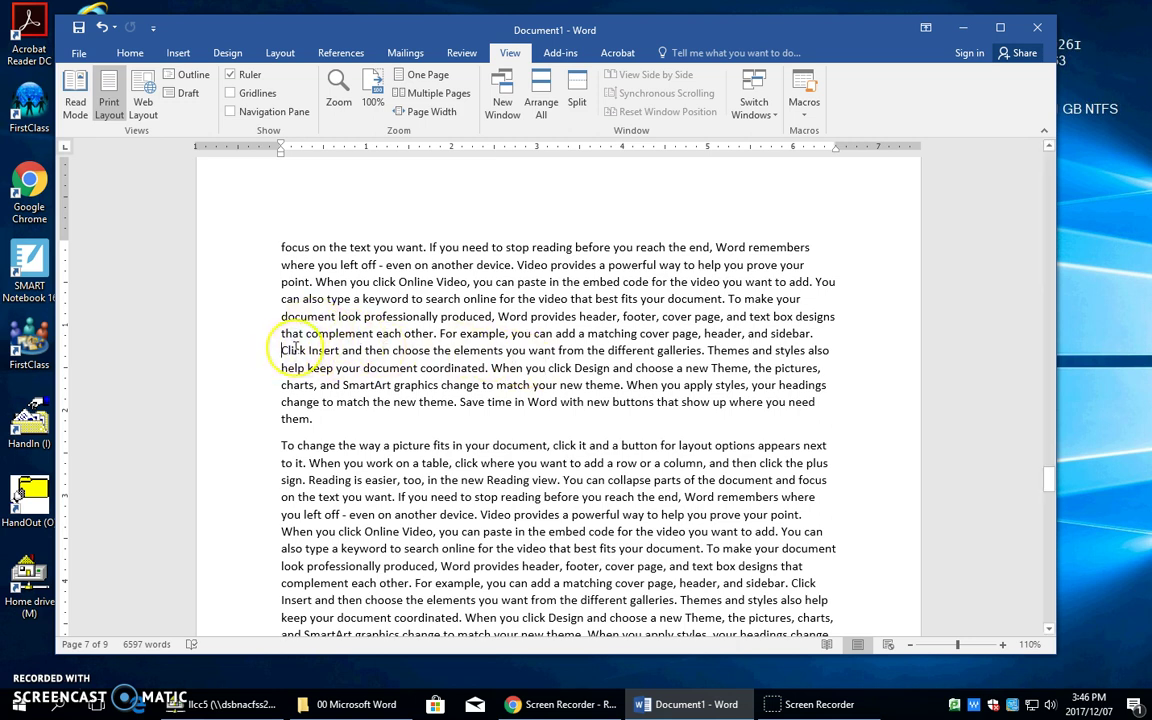
scroll(295, 347, up, 3)
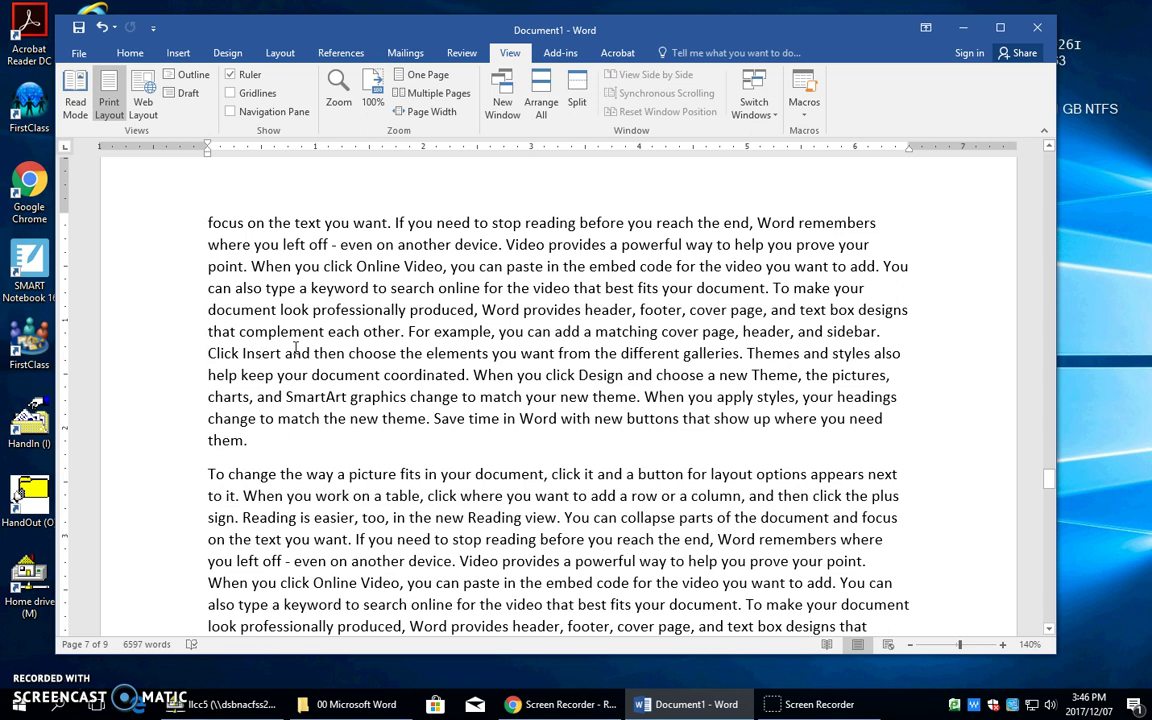
key(shift+Right)
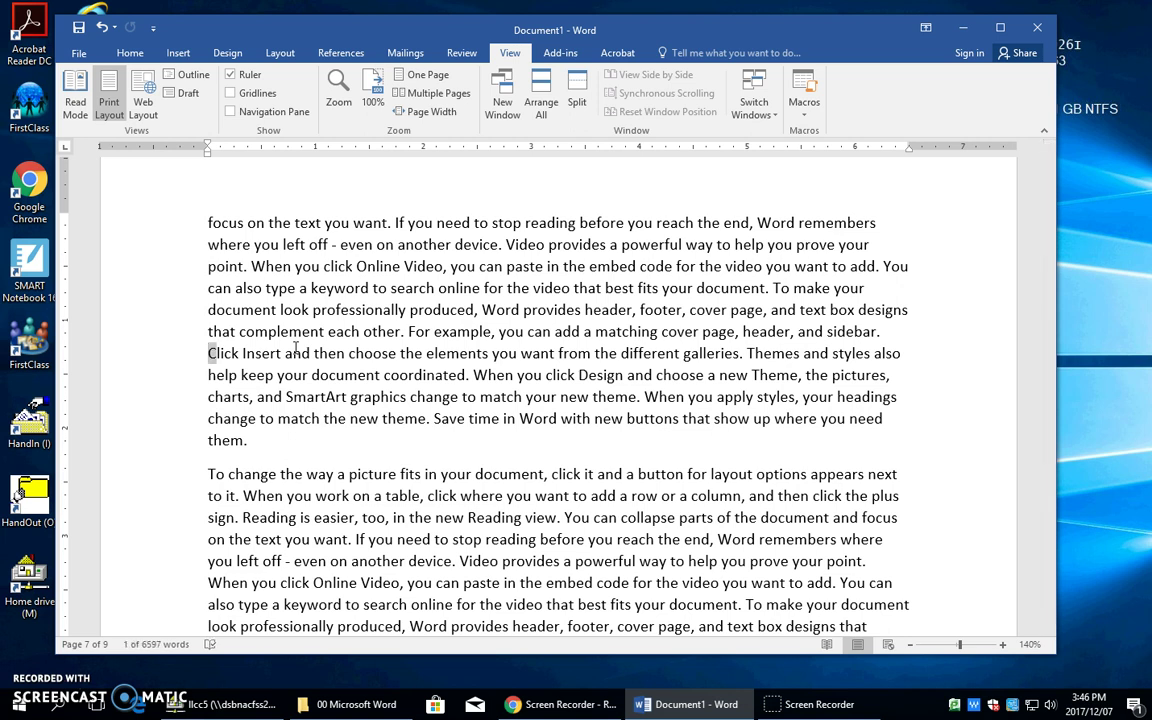
key(shift+Right)
key(shift+Right)
key(shift+Right)
click(288, 353)
drag(288, 353, 367, 353)
click(356, 374)
click(286, 353)
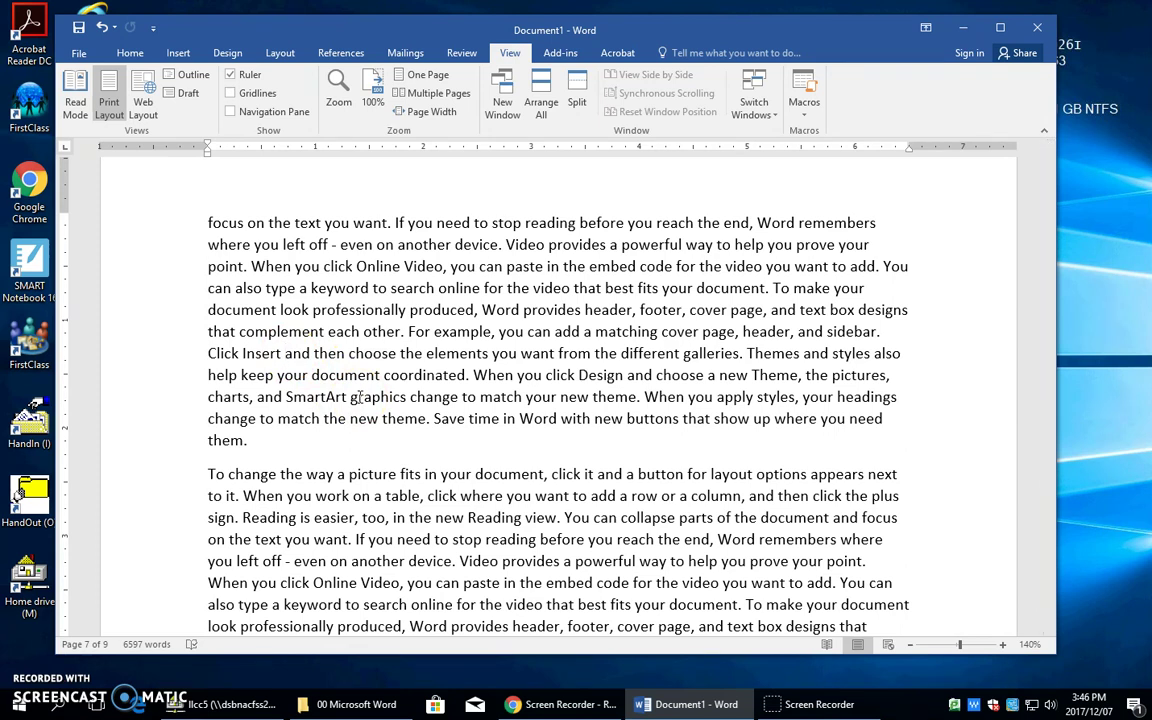
key(shift+Right)
key(shift+Right)
key(shift+Right)
key(shift+Right)
key(shift+Right)
key(shift+Right)
key(shift+Right)
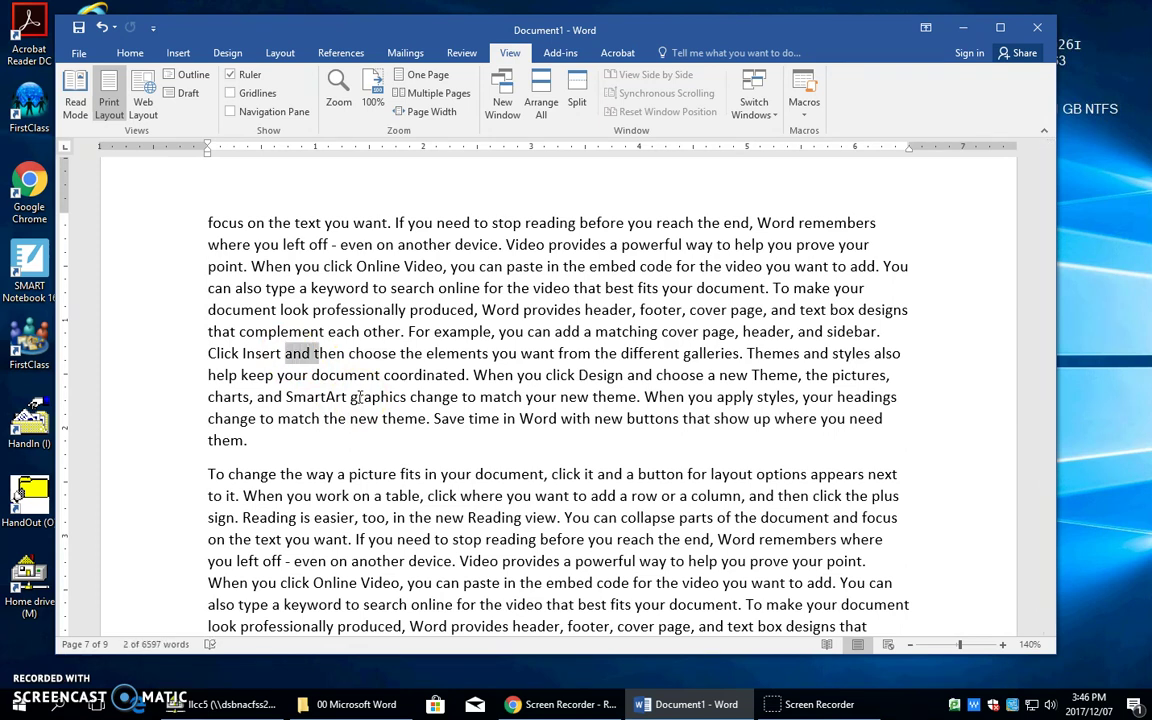
key(shift+Right)
key(shift+Right)
key(shift+Right)
key(shift+Right)
key(shift+Right)
key(shift+Right)
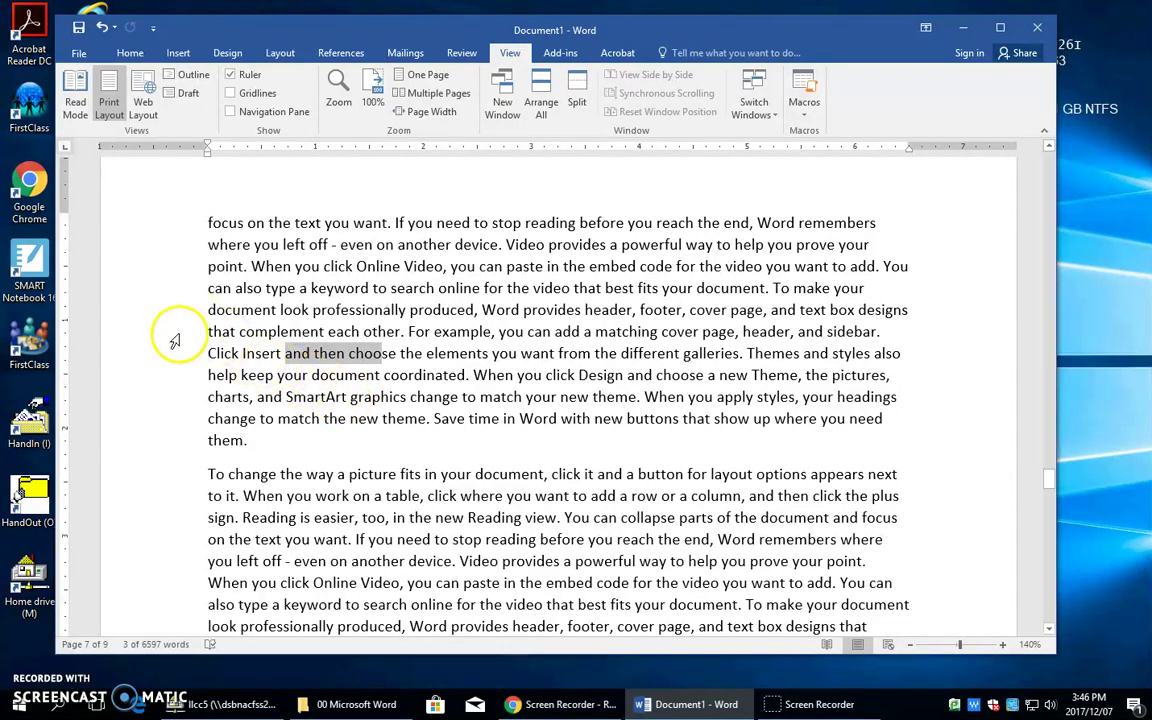
click(208, 354)
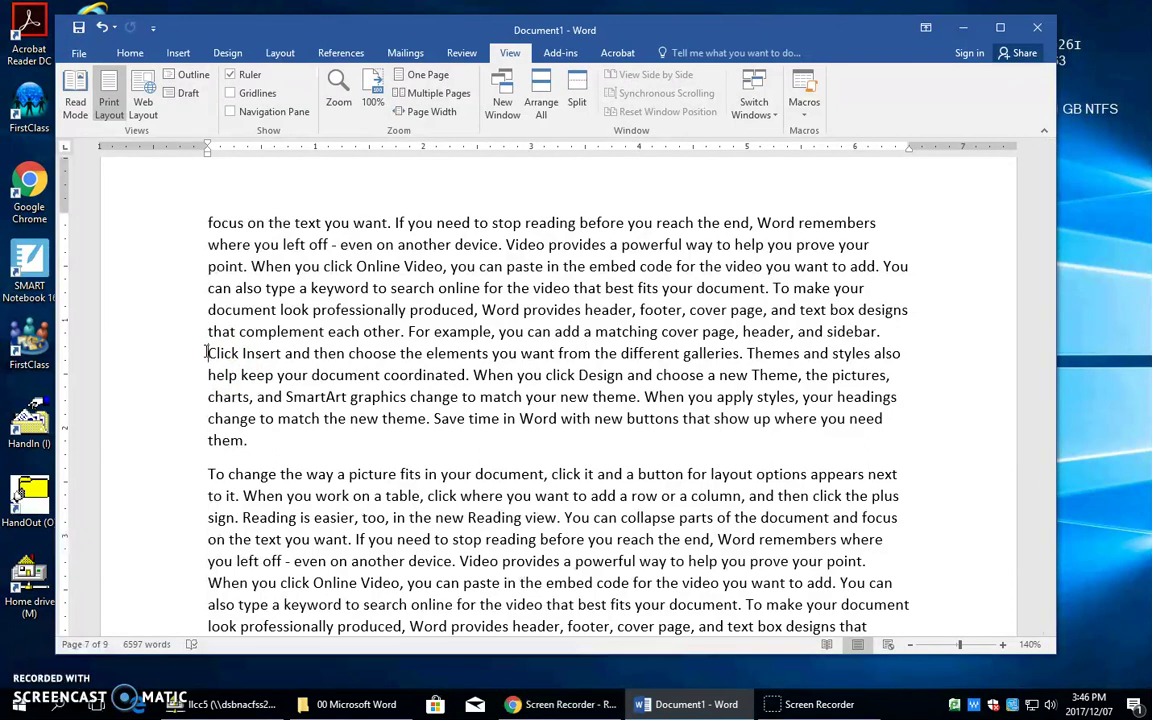
click(204, 356)
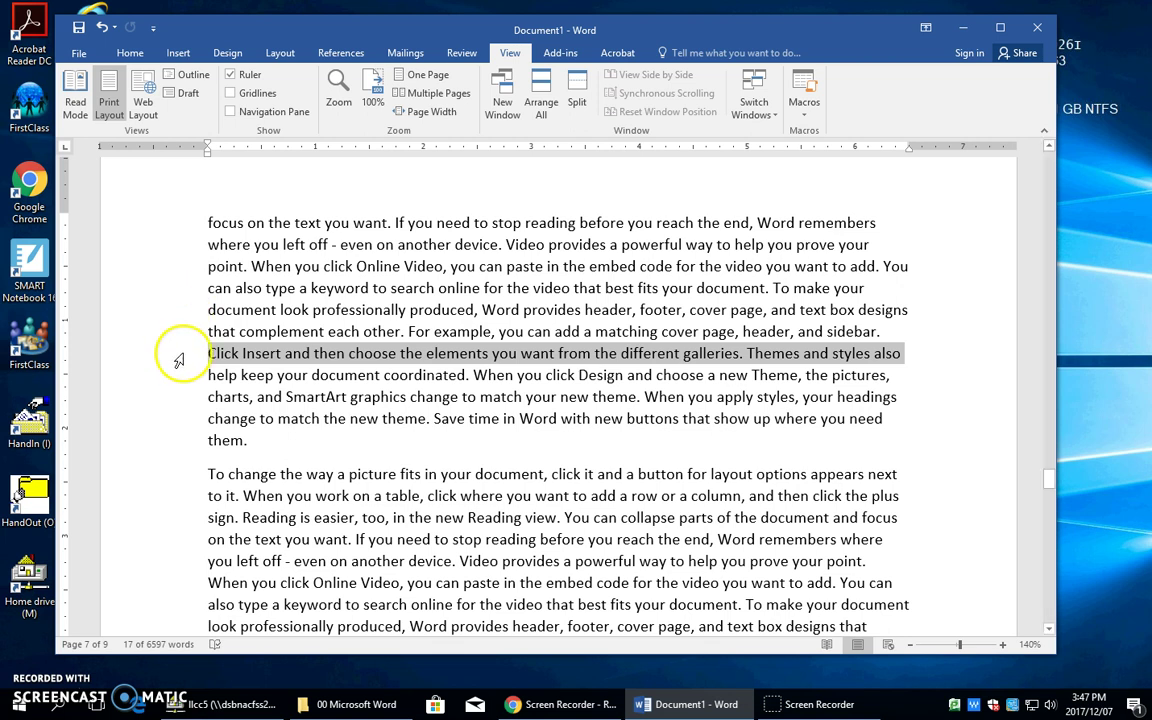
click(484, 310)
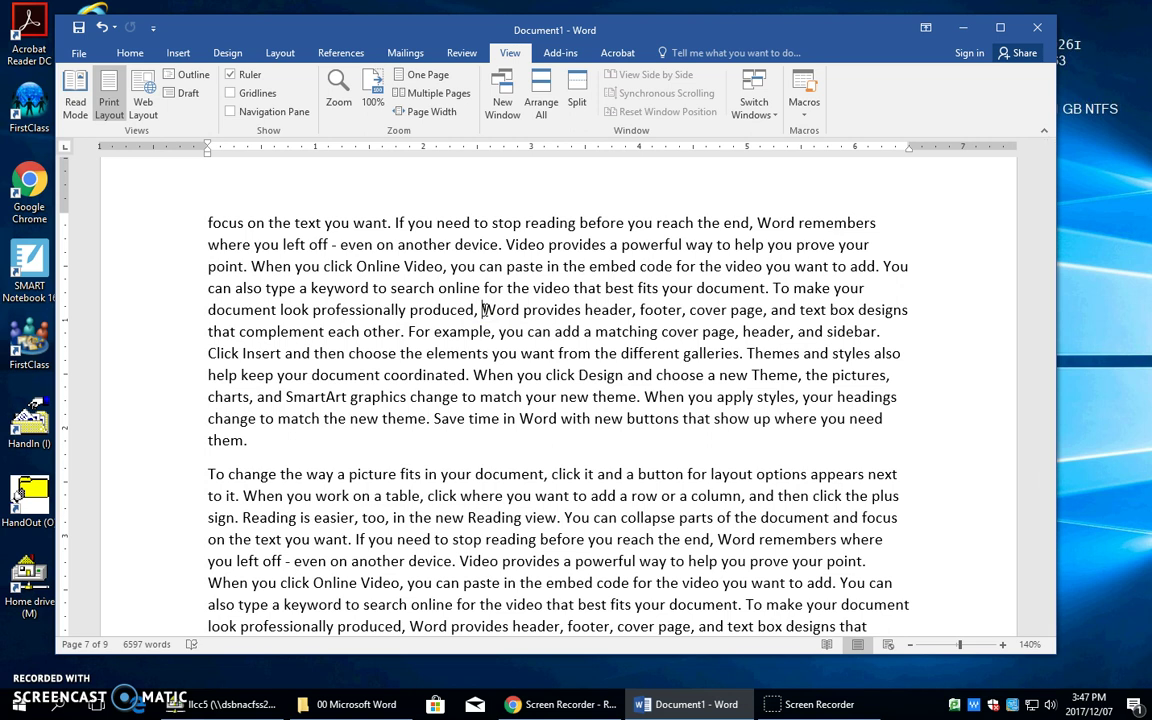
Select the line from just before "Word provides" to its end with Shift+End
key(shift+Home)
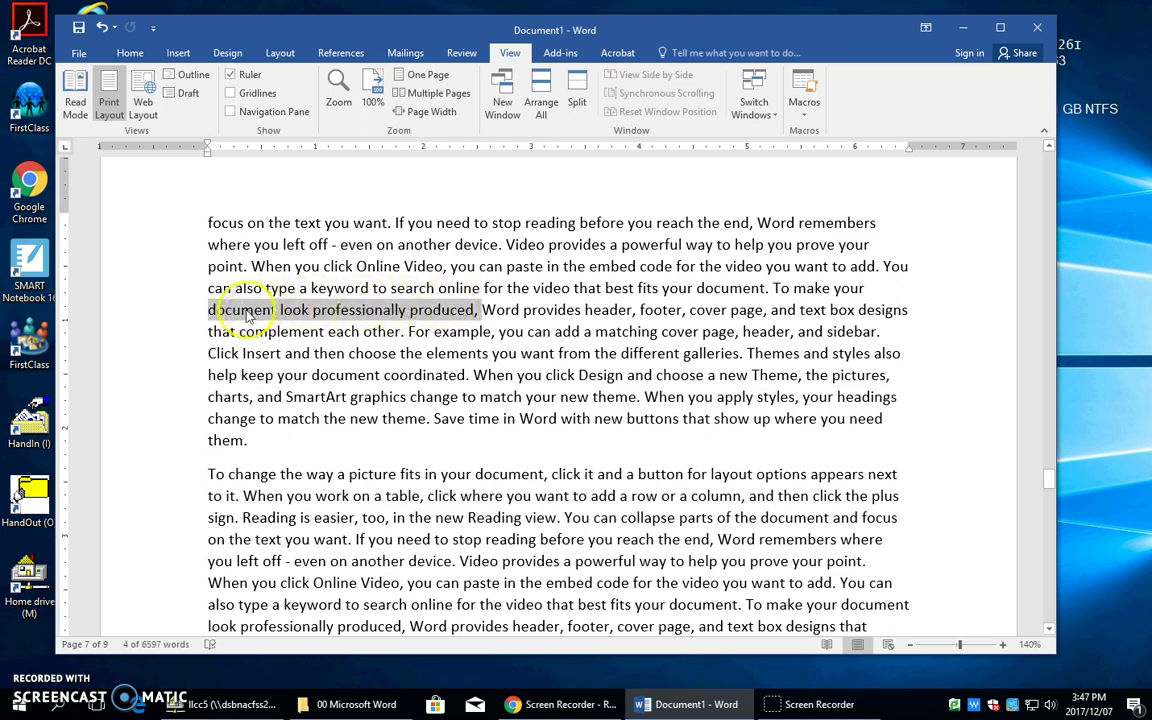
click(485, 311)
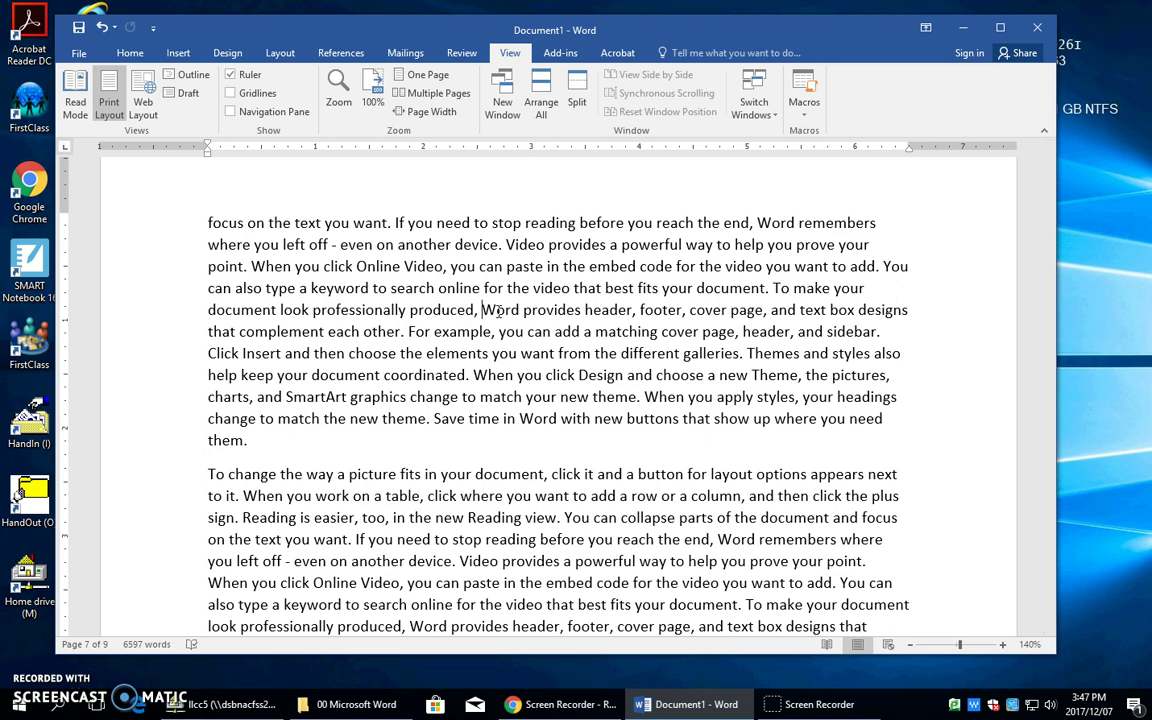
key(shift+End)
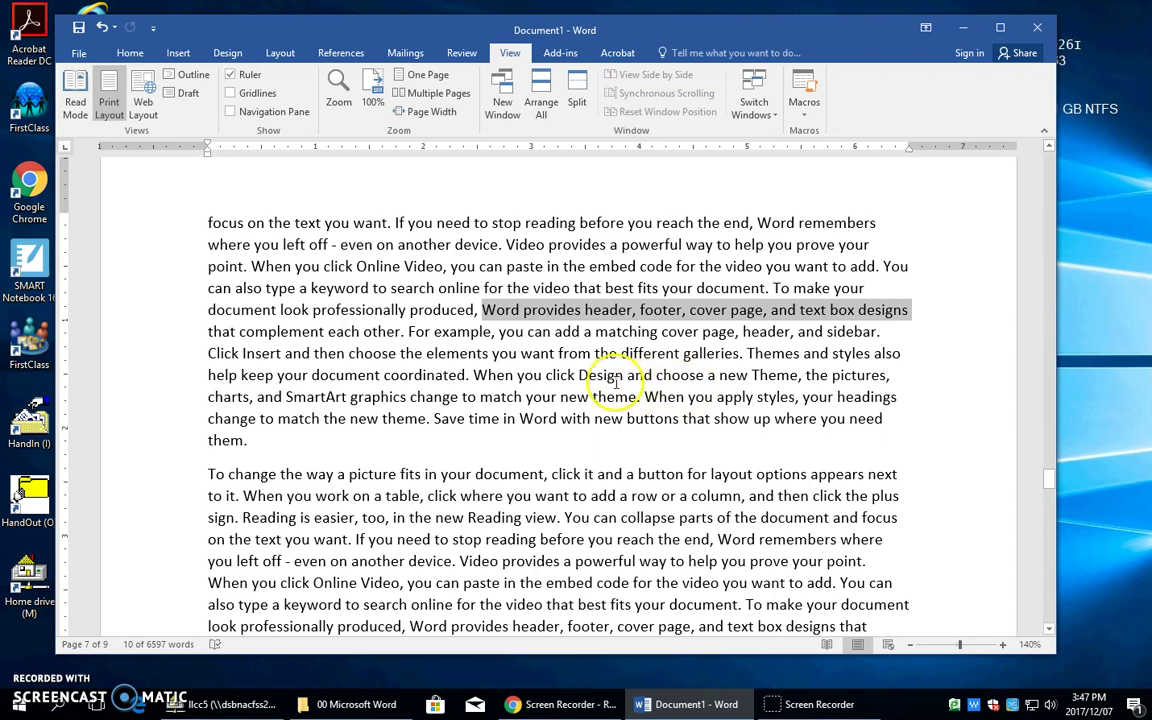
Double-click "example" in "For example," and type hello over it
double_click(465, 334)
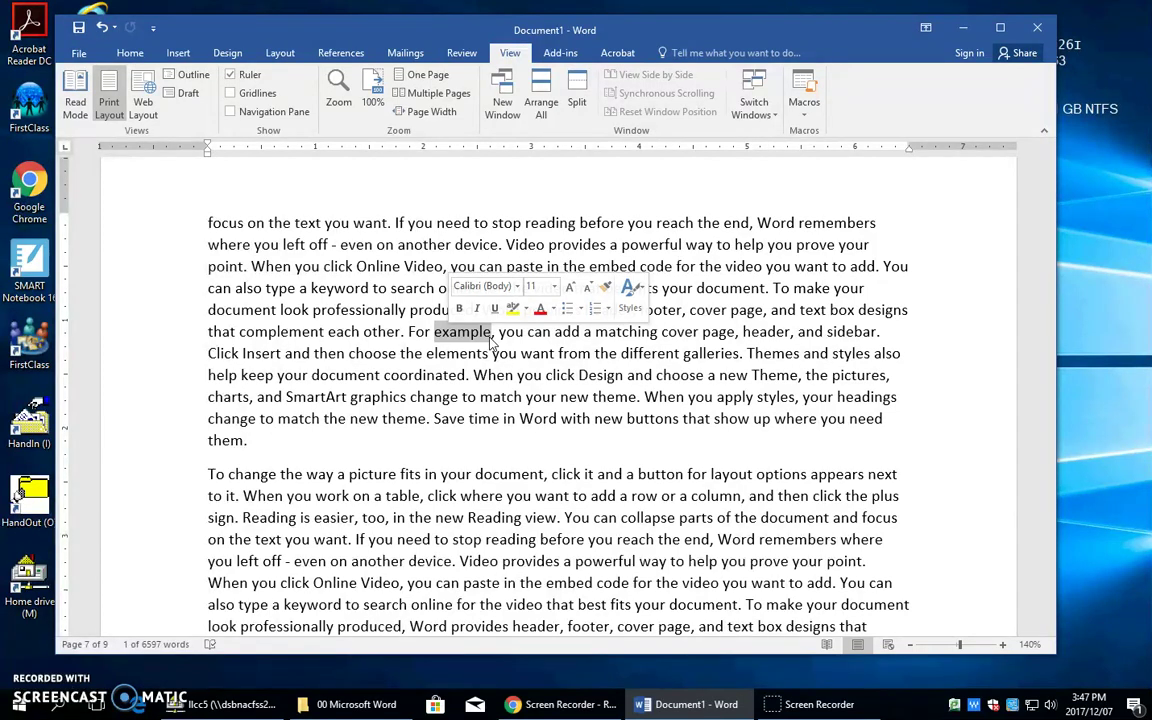
text(hello)
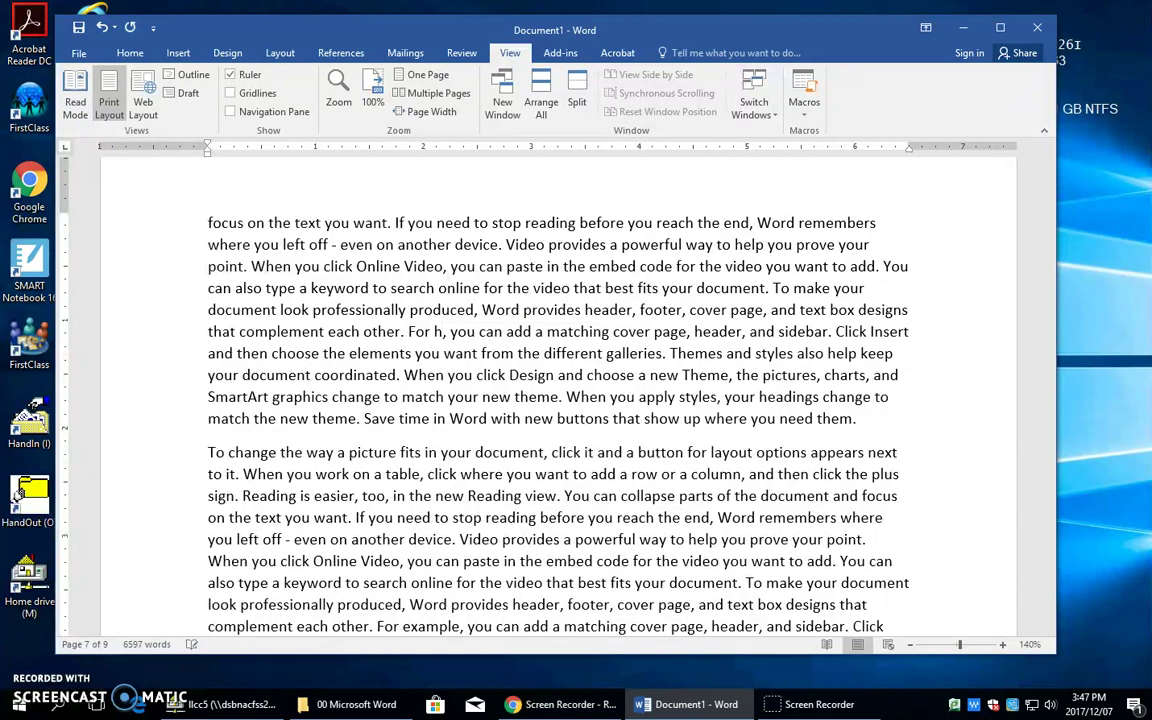